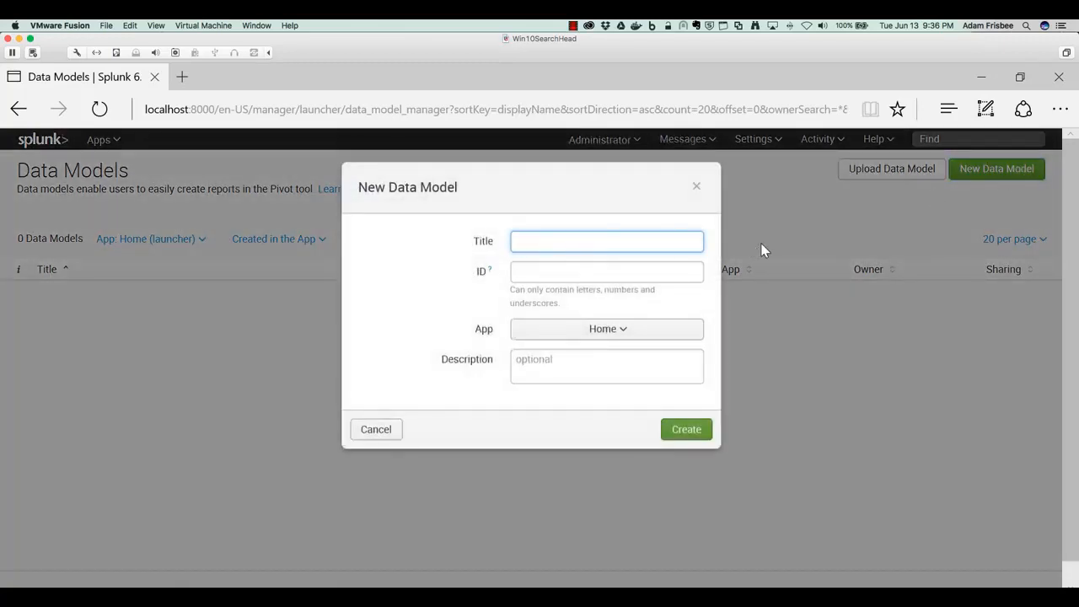
- Create a new data model titled myDataModel in the Search & Reporting app
text(myDataModel)
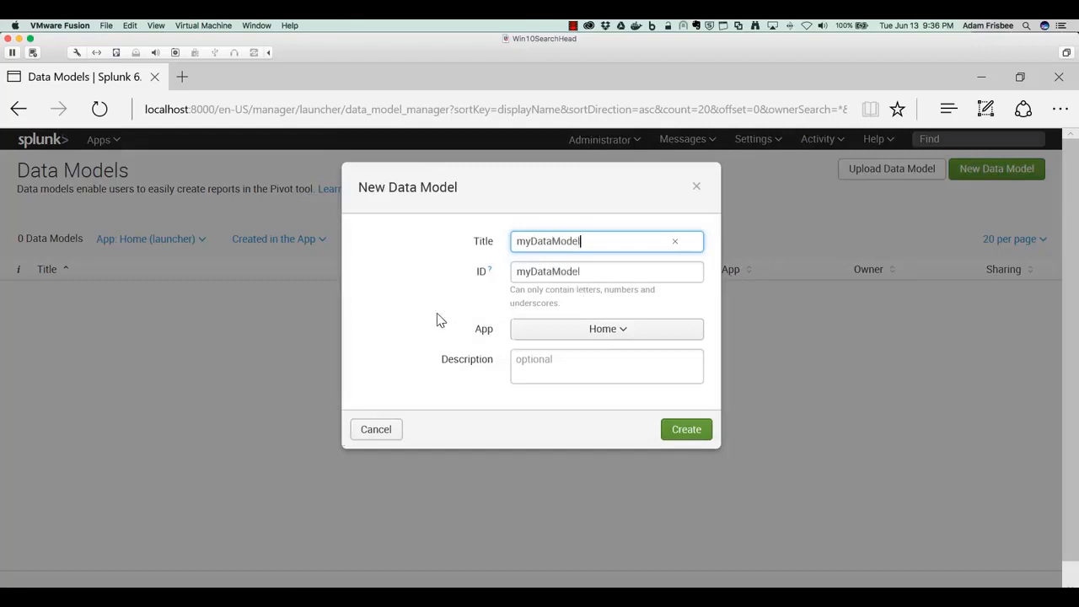
click(627, 329)
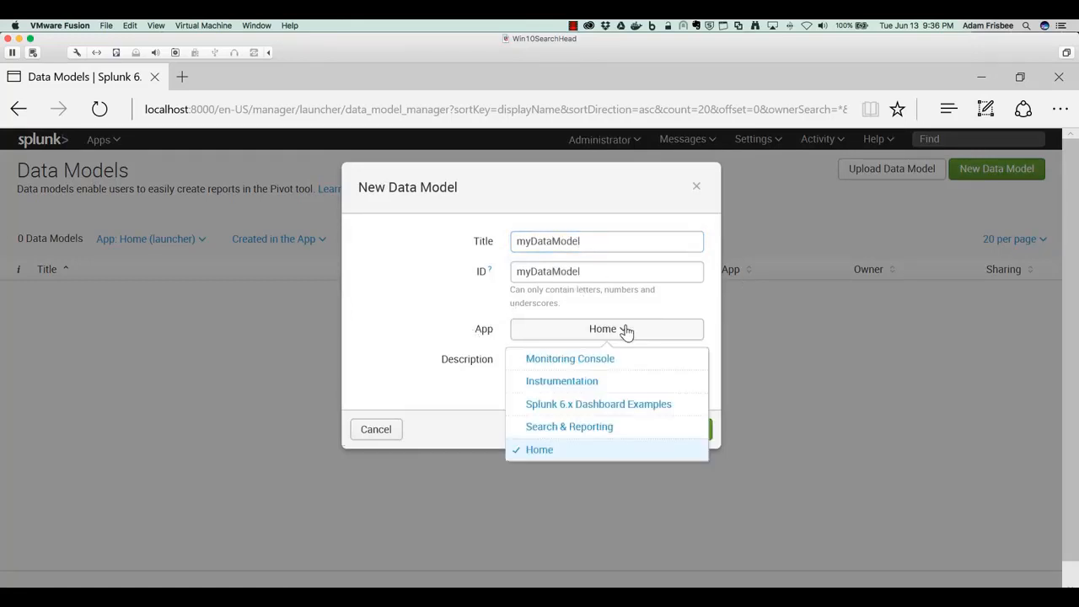
click(599, 427)
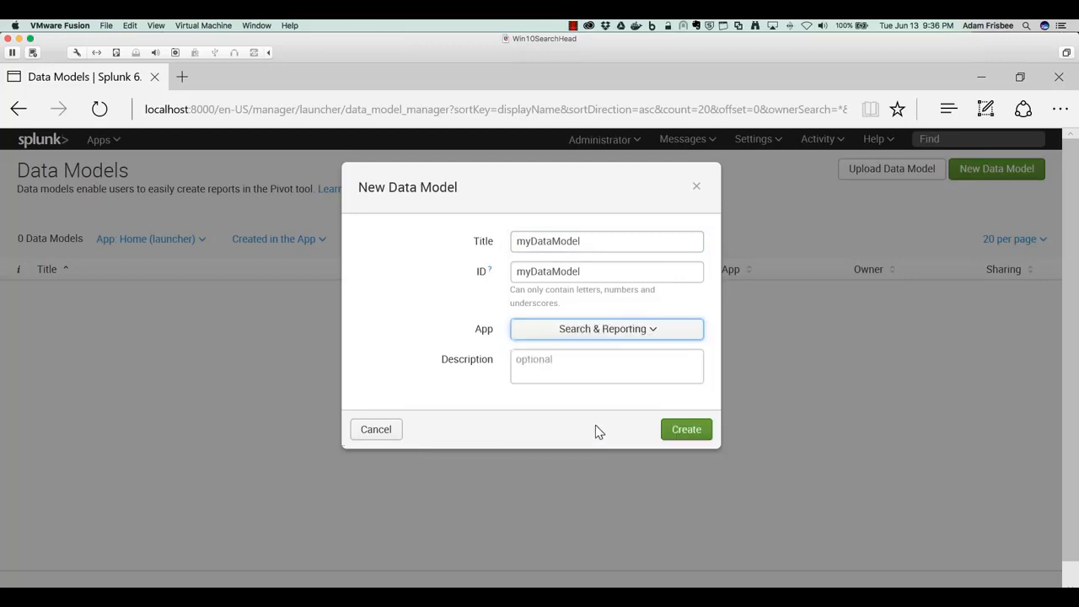
click(485, 396)
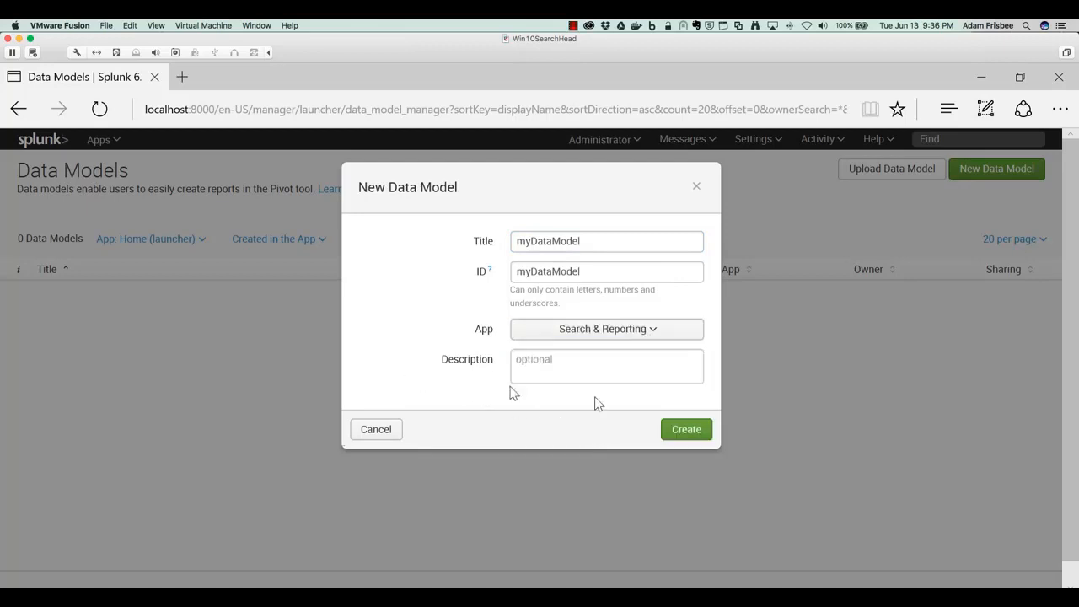
click(690, 430)
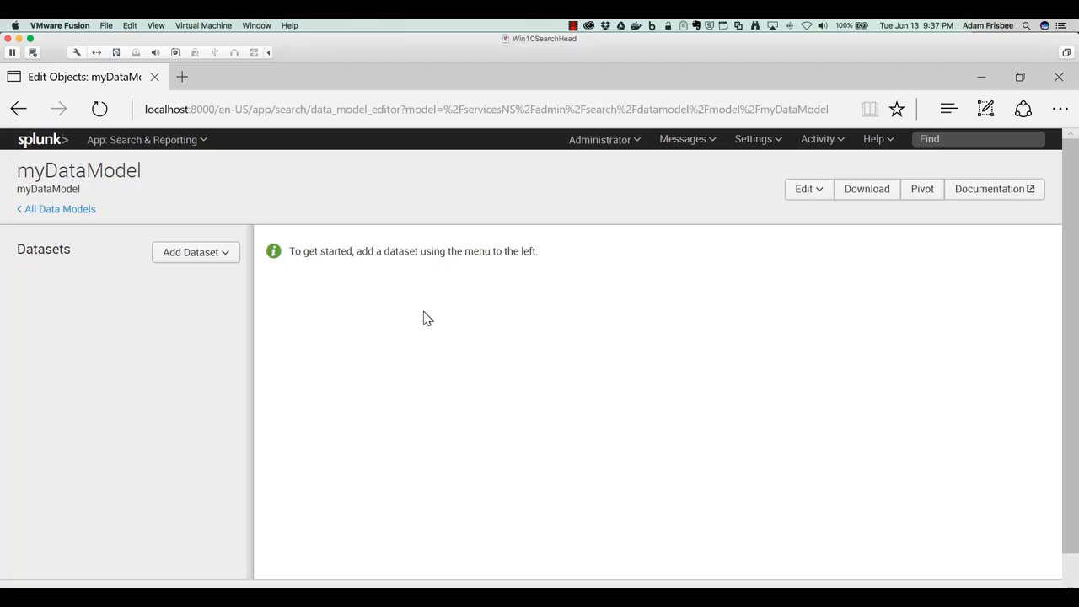
- Add a root event dataset to the data model and name it myDataSet1
click(199, 254)
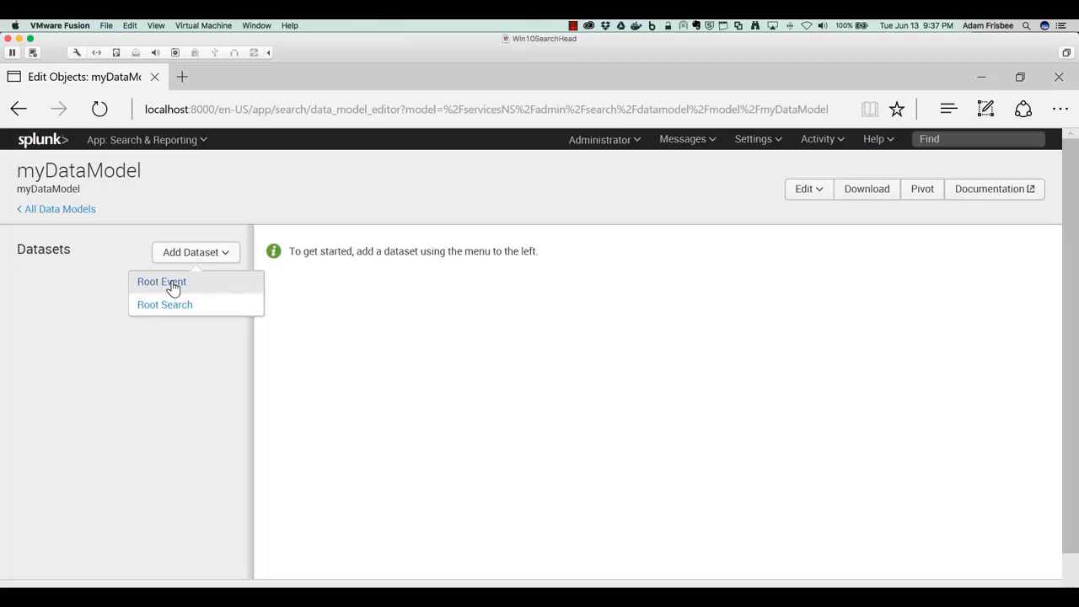
click(173, 285)
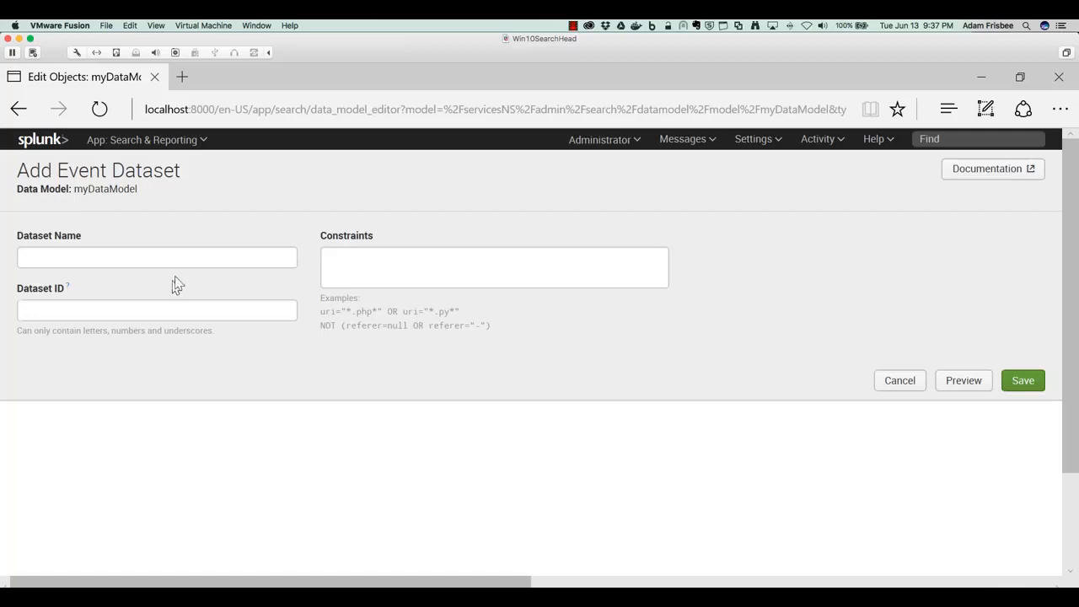
click(190, 262)
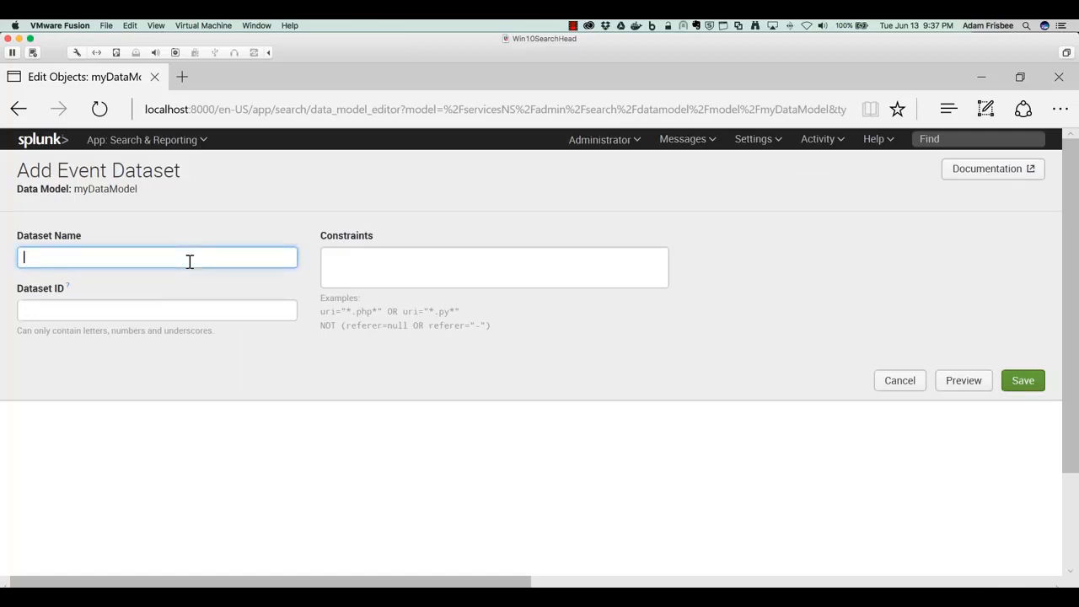
text(myDataSet1)
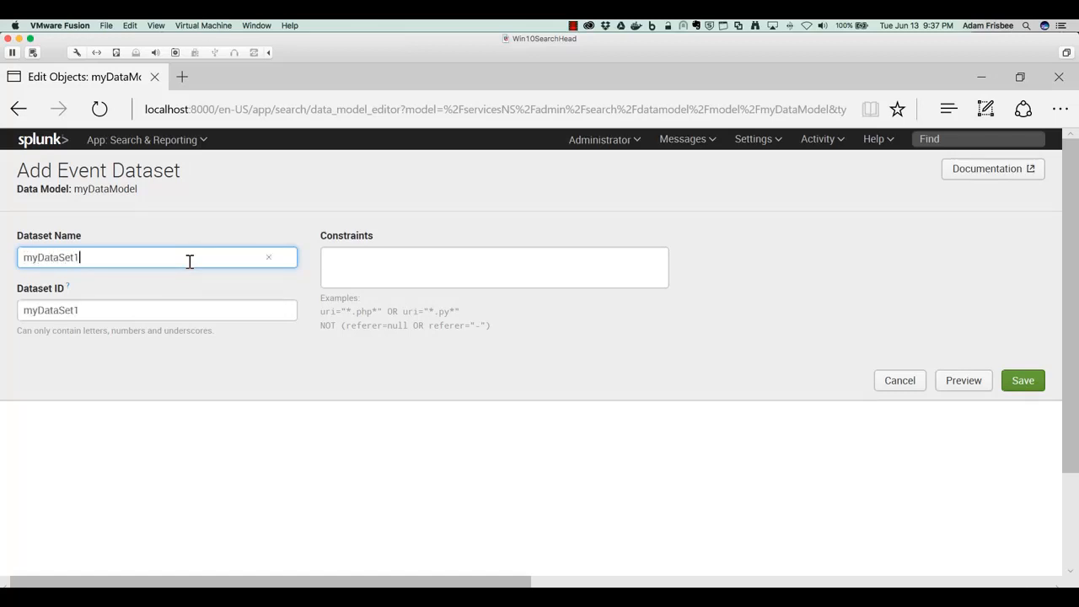
- Set the dataset constraint to host=homework, preview the matching events, and save the dataset
click(414, 265)
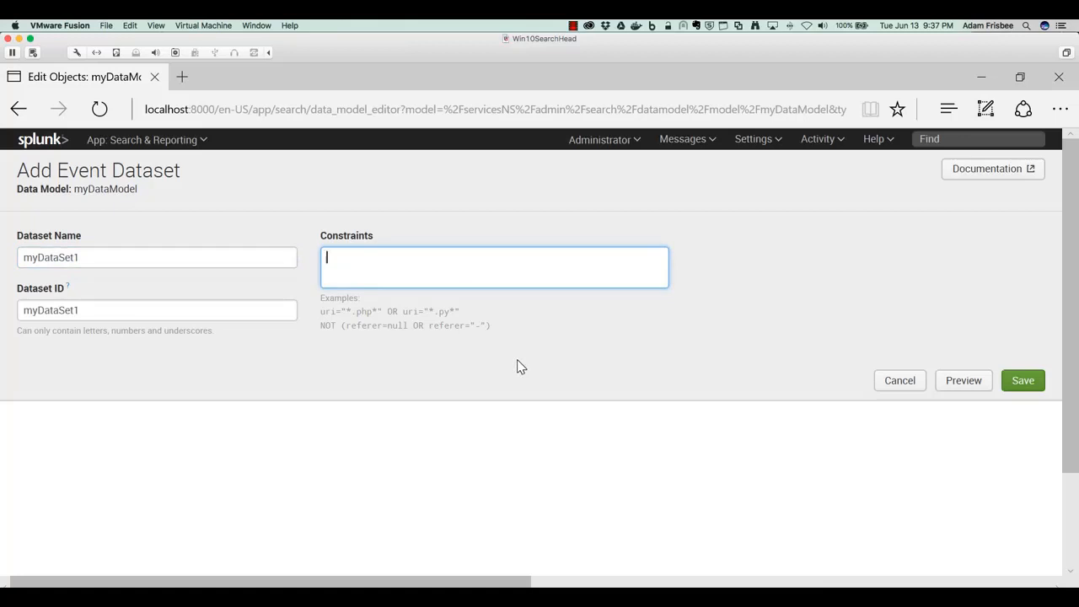
text(host=homework)
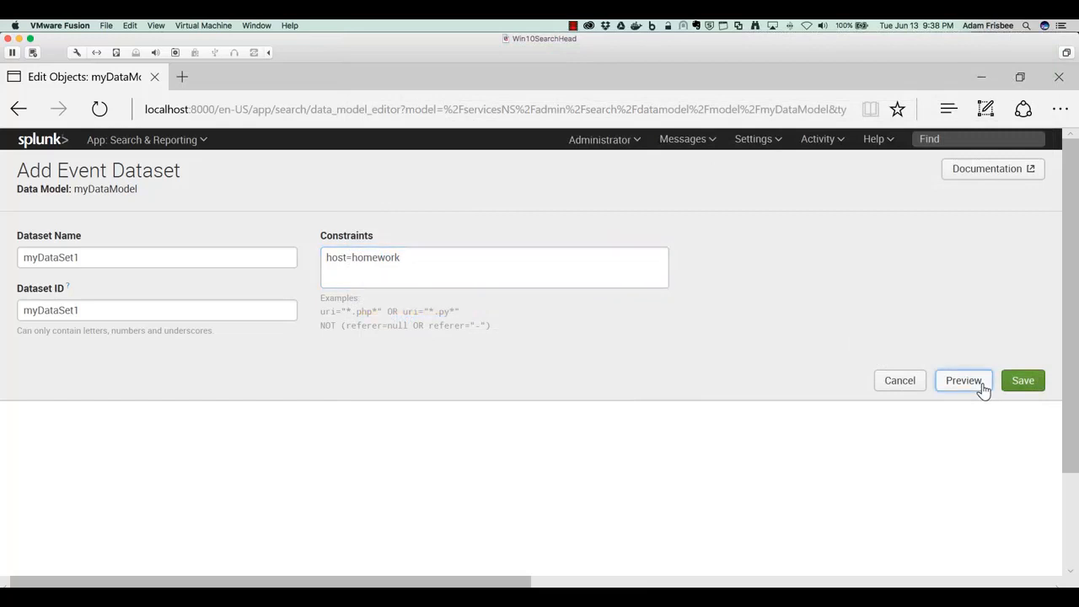
click(982, 385)
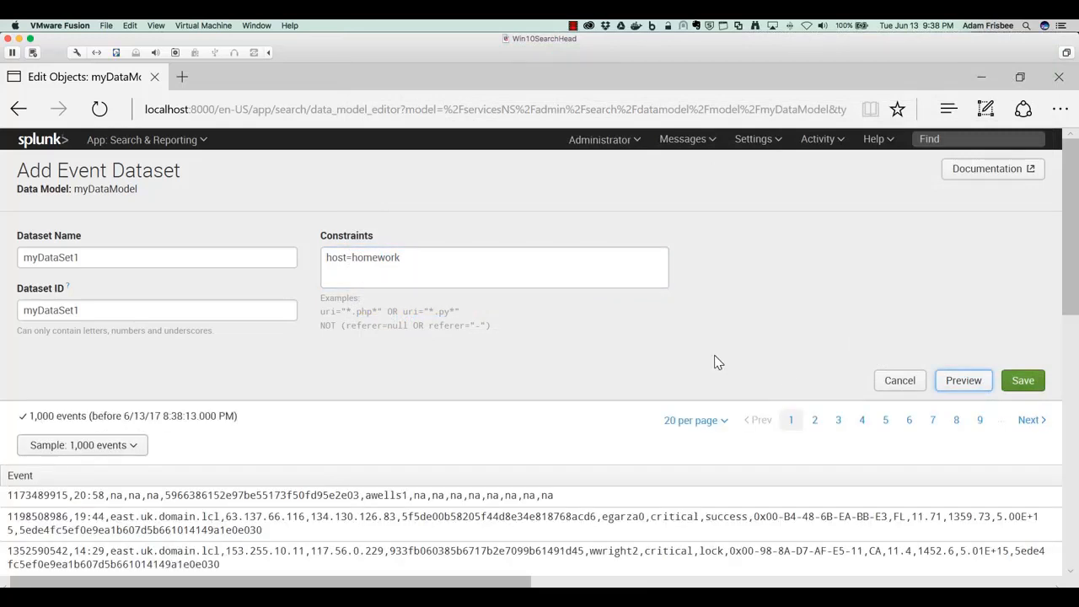
scroll(337, 459, down, 10)
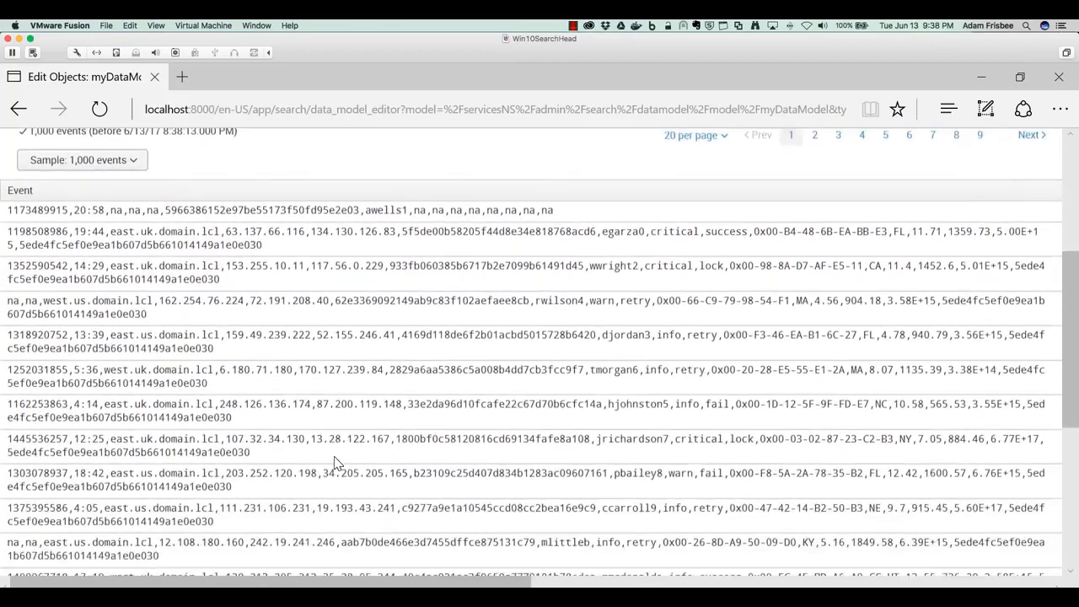
scroll(335, 461, up, 10)
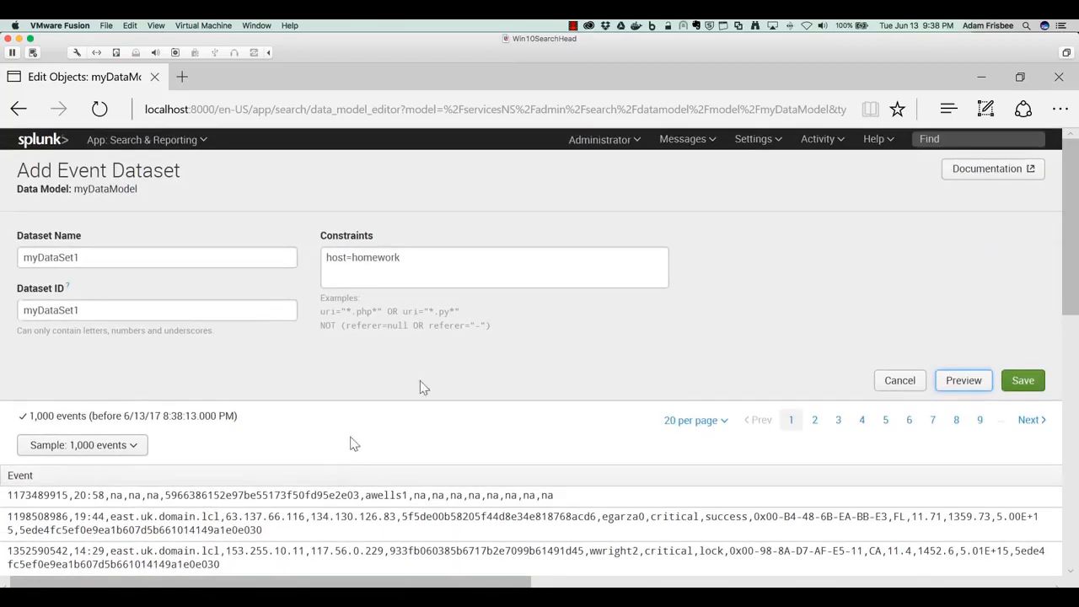
click(1019, 382)
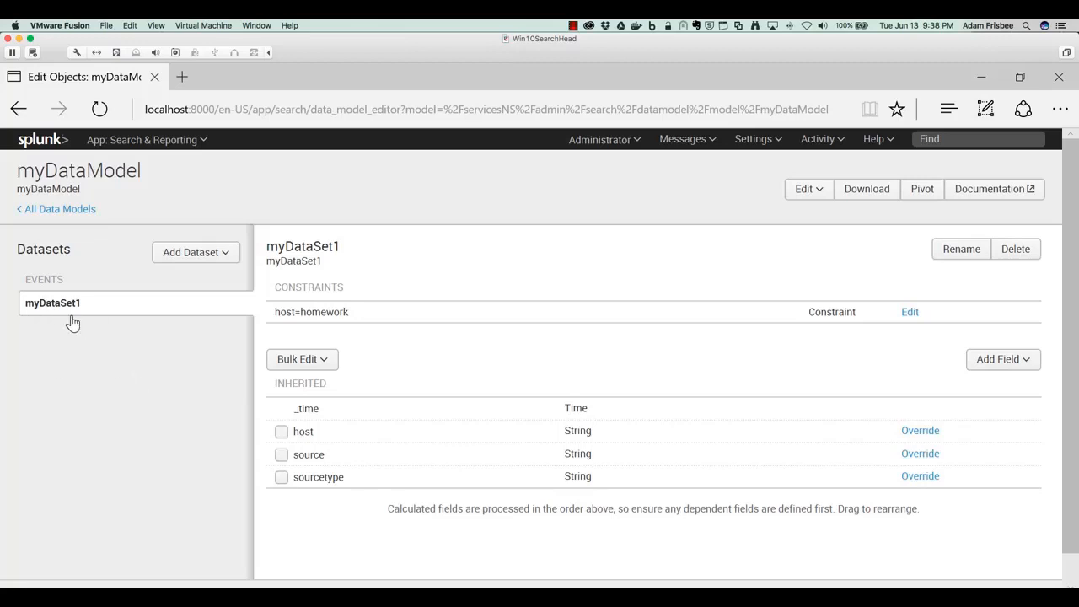
- Start adding auto-extracted fields and select backupduration and backupvolume
scroll(599, 386, down, 1)
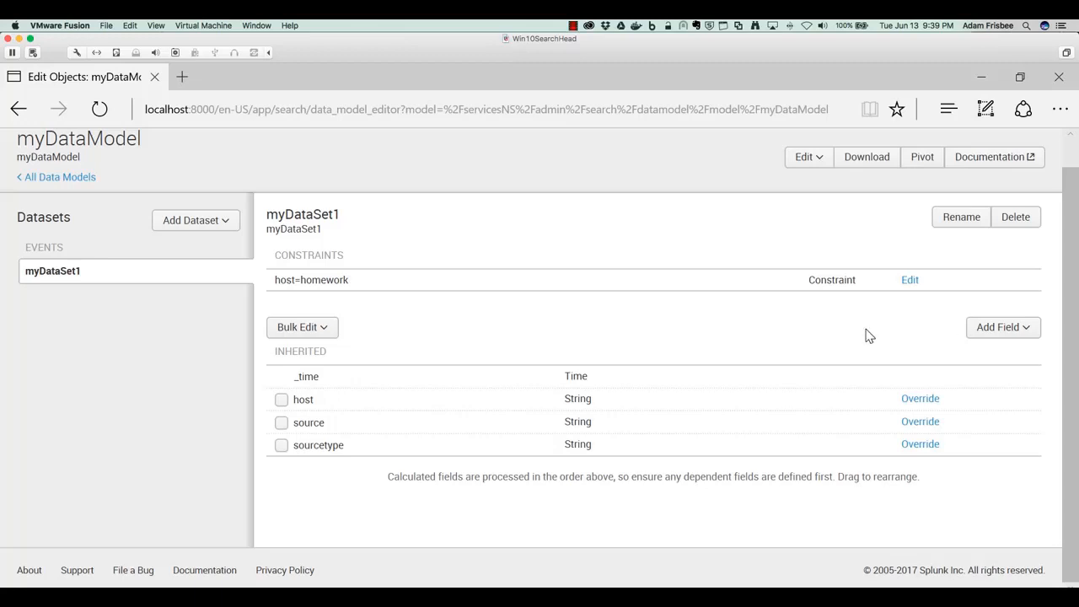
click(996, 337)
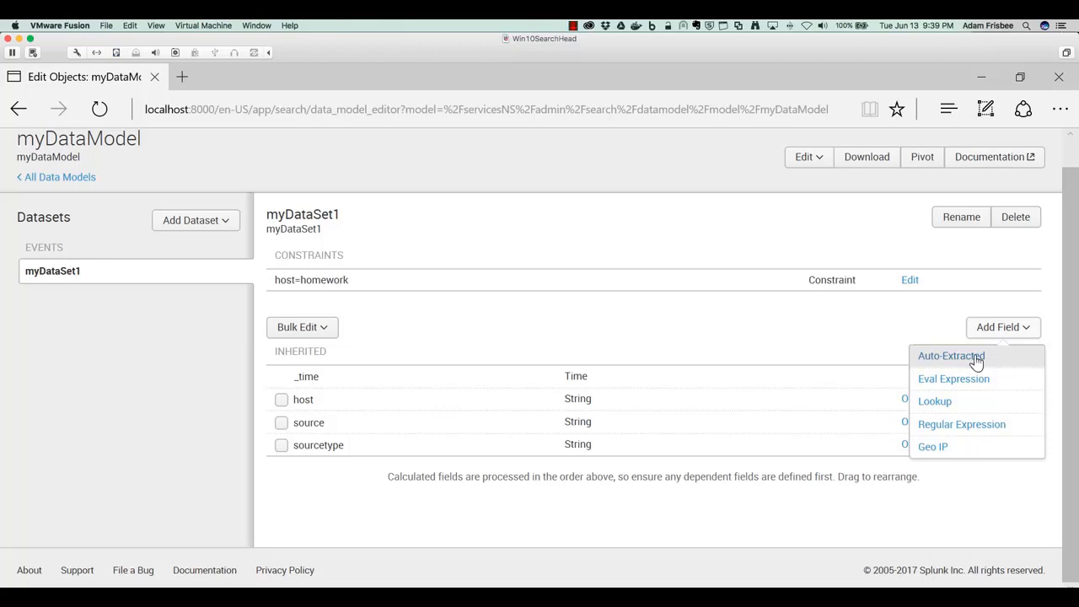
click(976, 357)
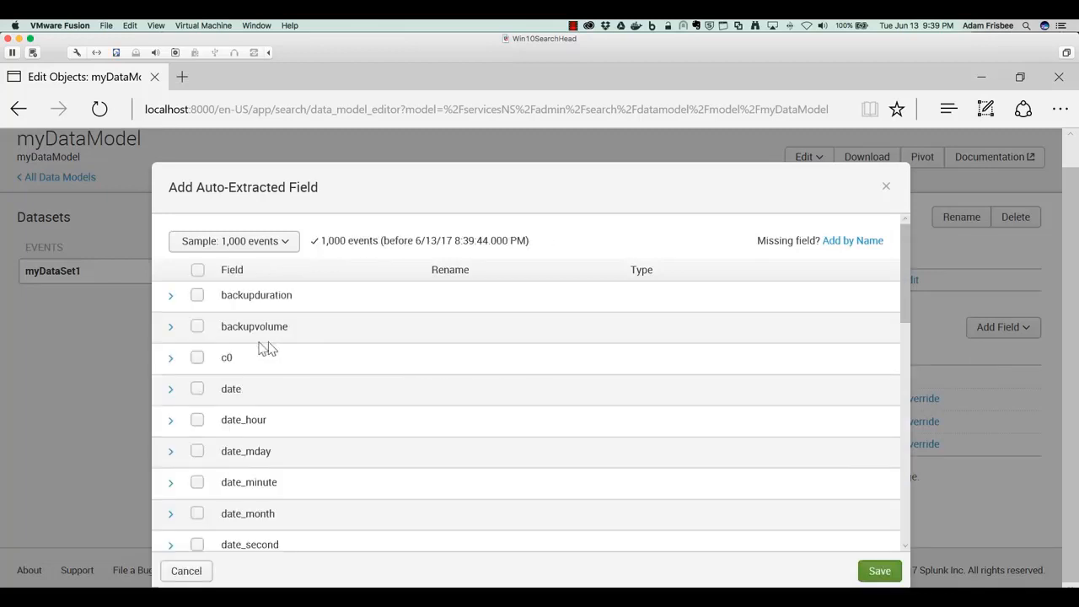
click(198, 297)
click(198, 327)
- Check the example values of date, then select the date and destip fields
scroll(355, 392, down, 2)
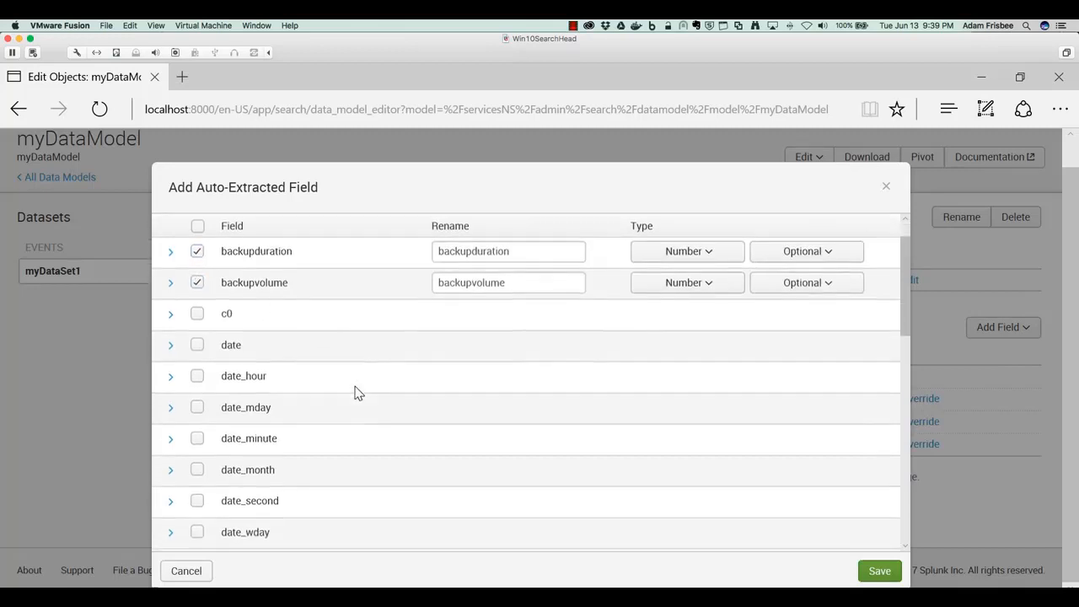
click(171, 342)
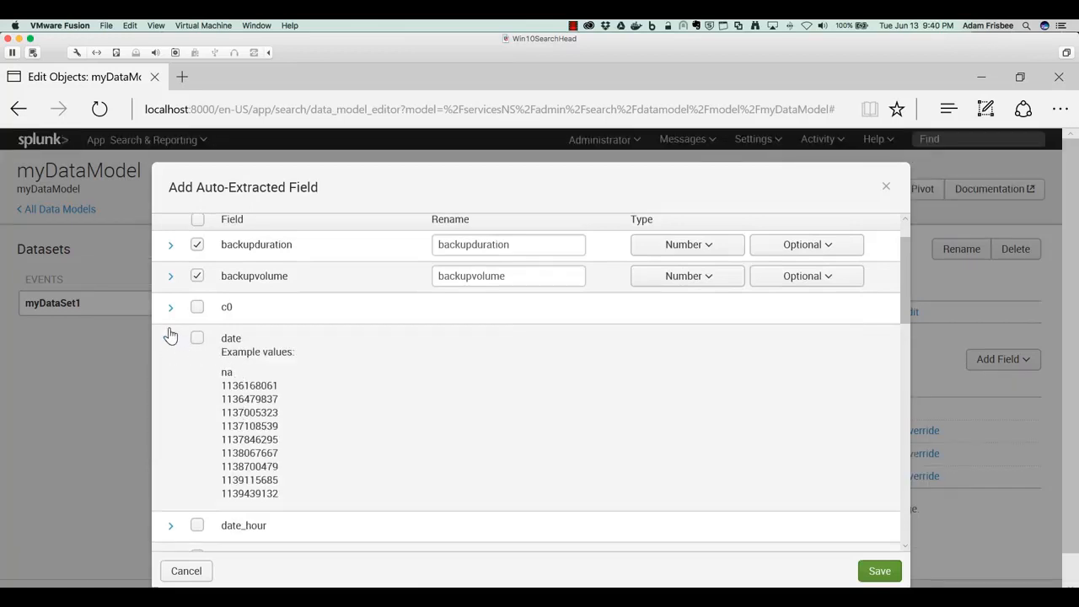
click(170, 337)
click(197, 339)
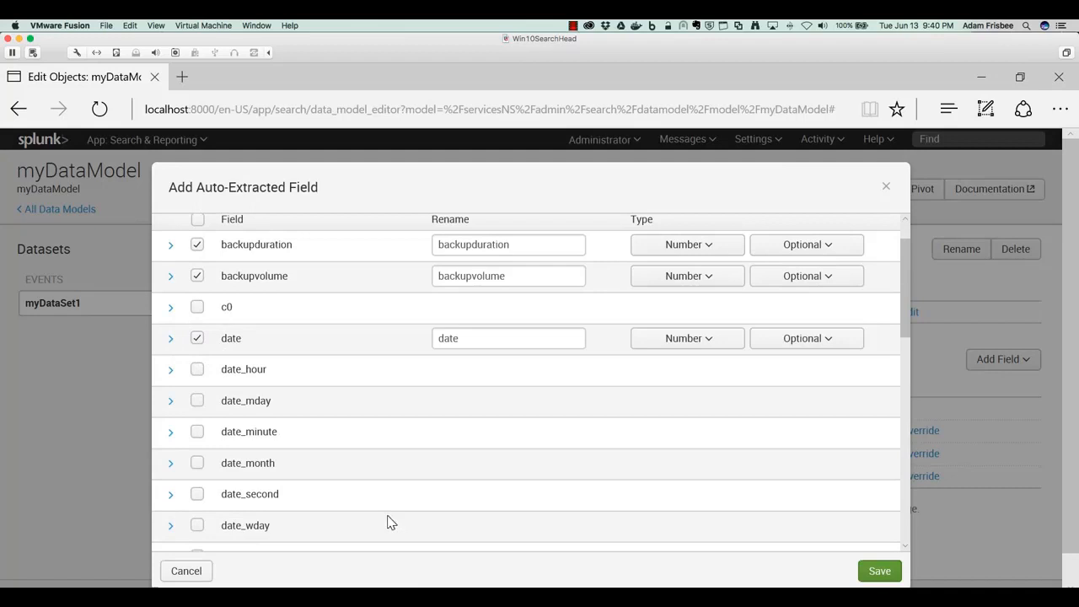
scroll(376, 481, down, 5)
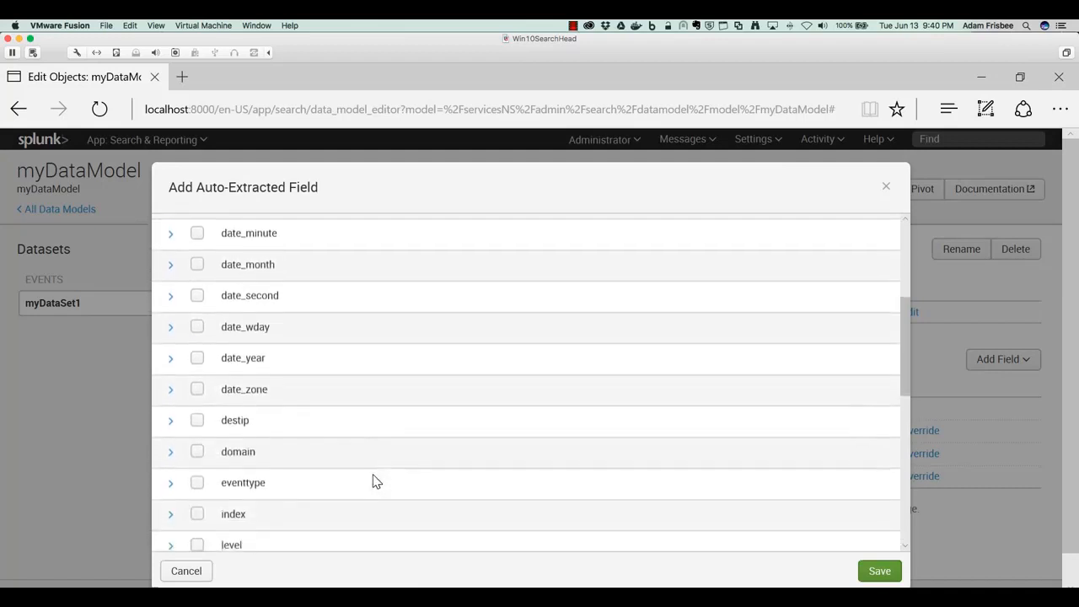
scroll(376, 481, down, 1)
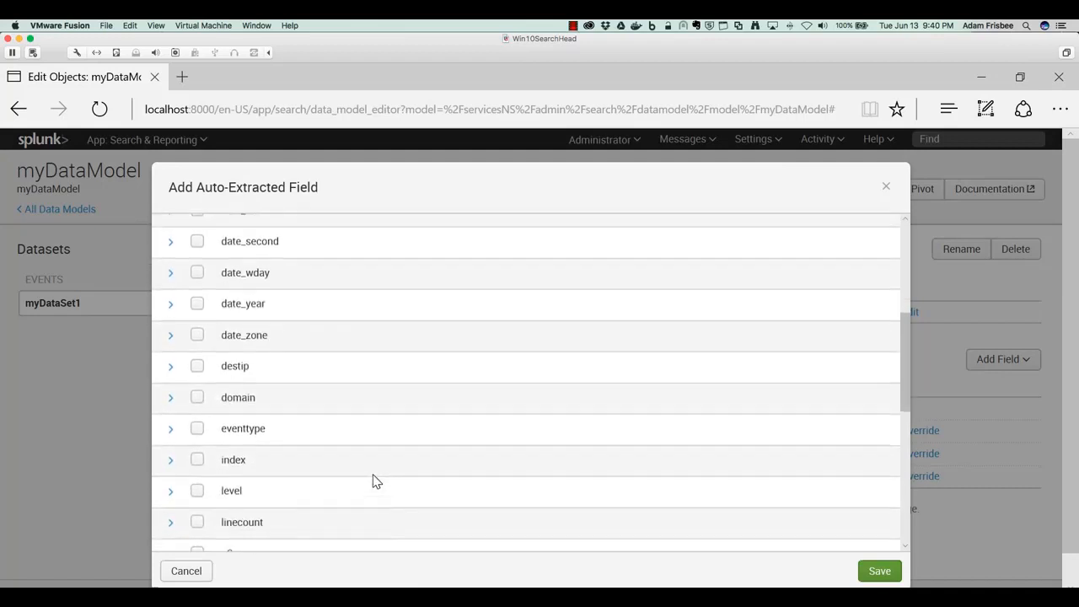
click(197, 369)
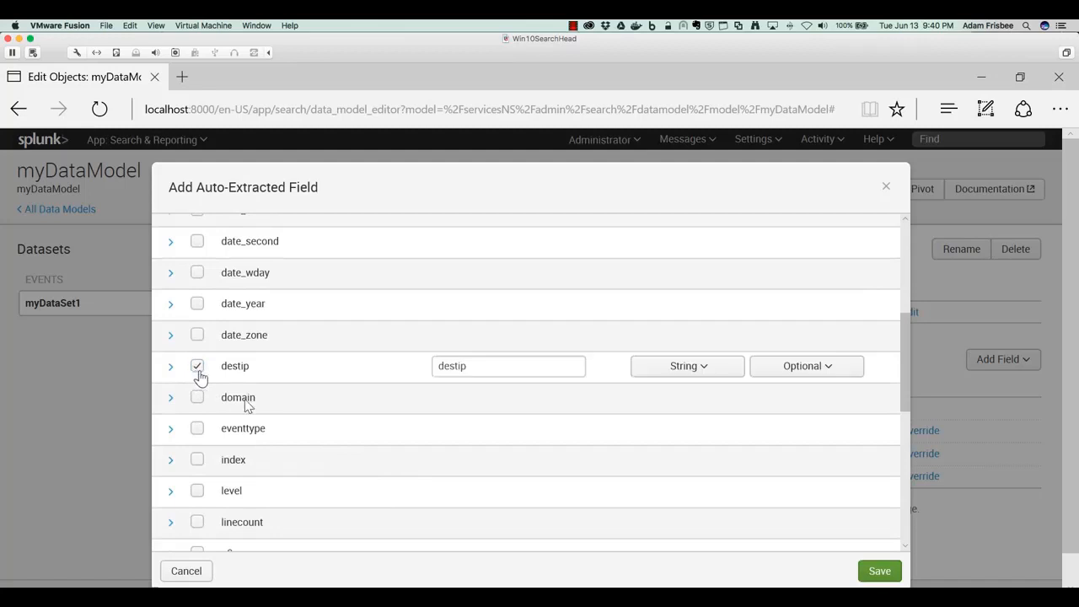
- Look at the eventtype and level example values and select the level field
click(170, 429)
click(170, 432)
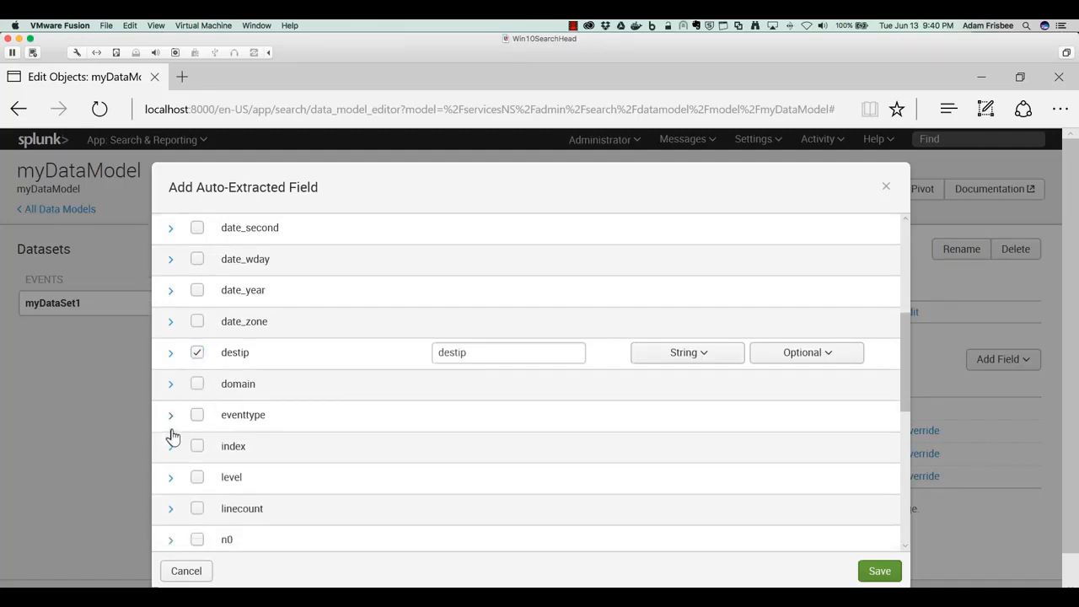
scroll(169, 433, down, 4)
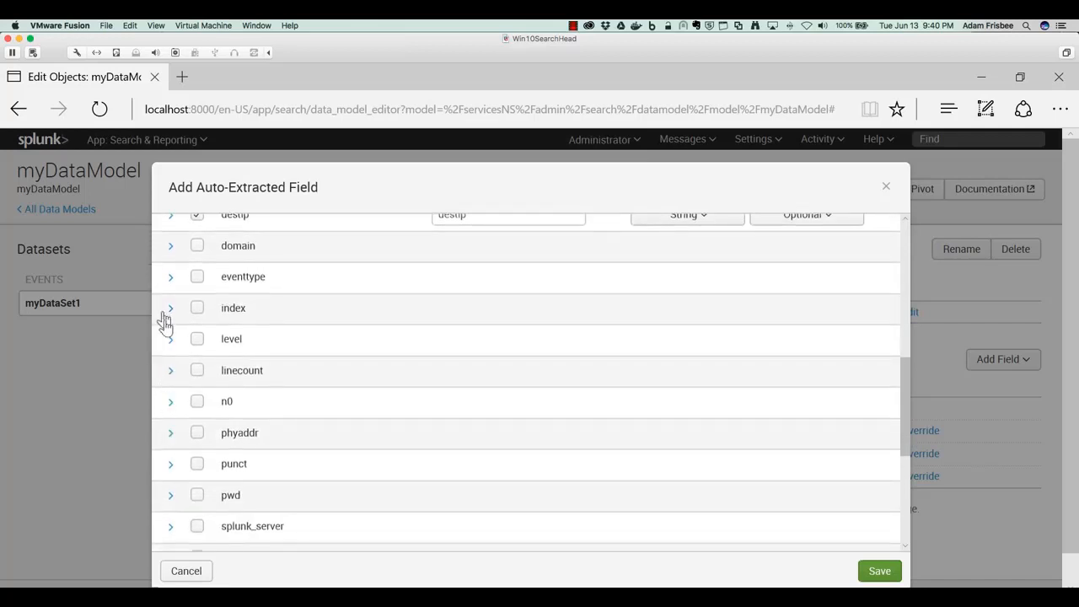
click(169, 342)
click(169, 342)
click(198, 341)
- Look at the example values of the next fields and select the phyaddr field
scroll(200, 346, down, 2)
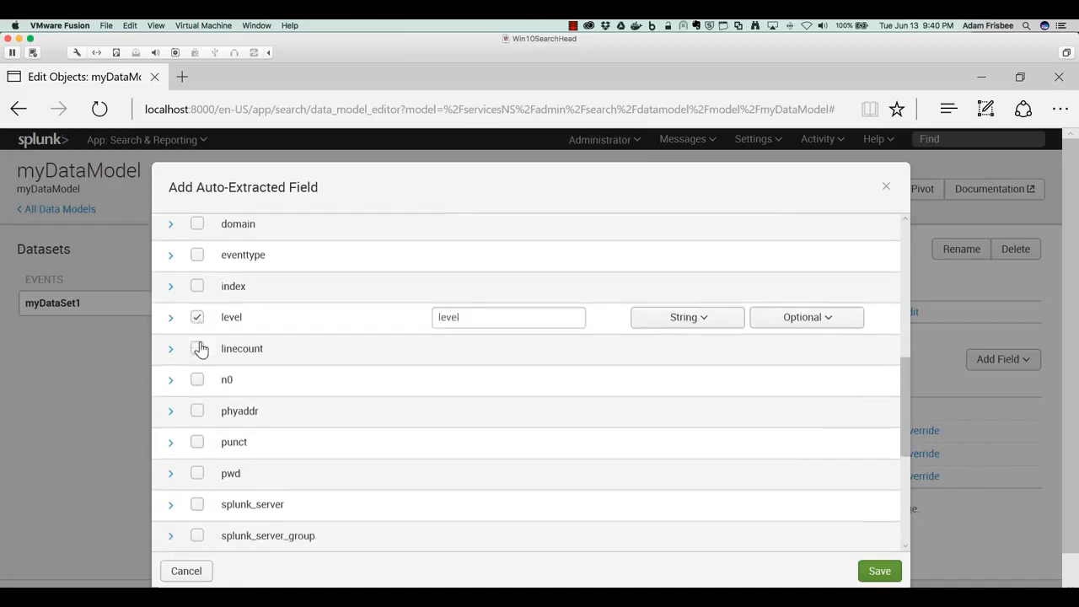
click(169, 329)
click(169, 328)
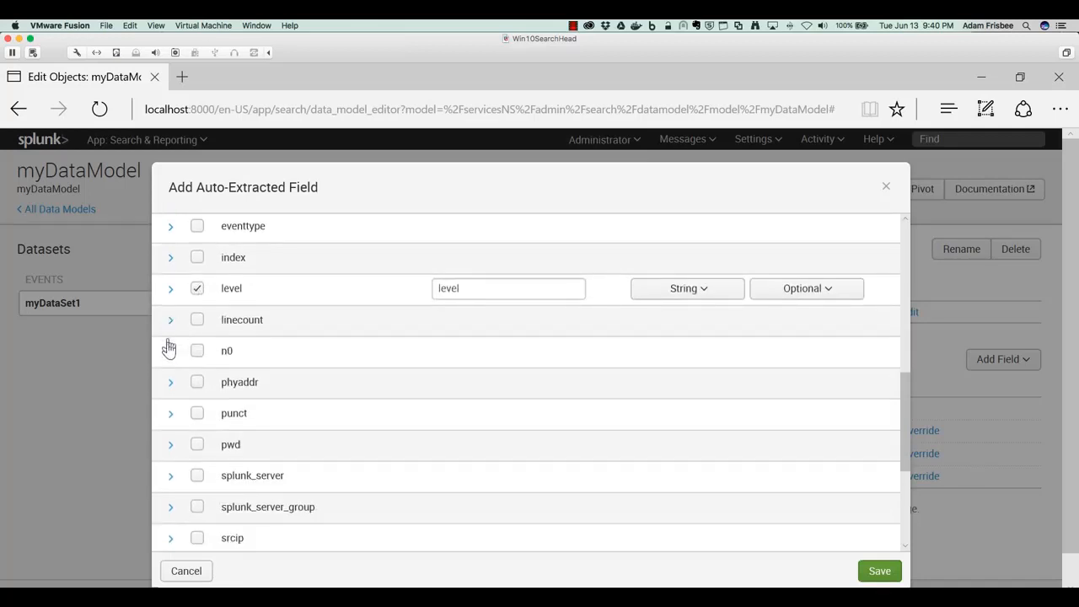
scroll(190, 354, down, 2)
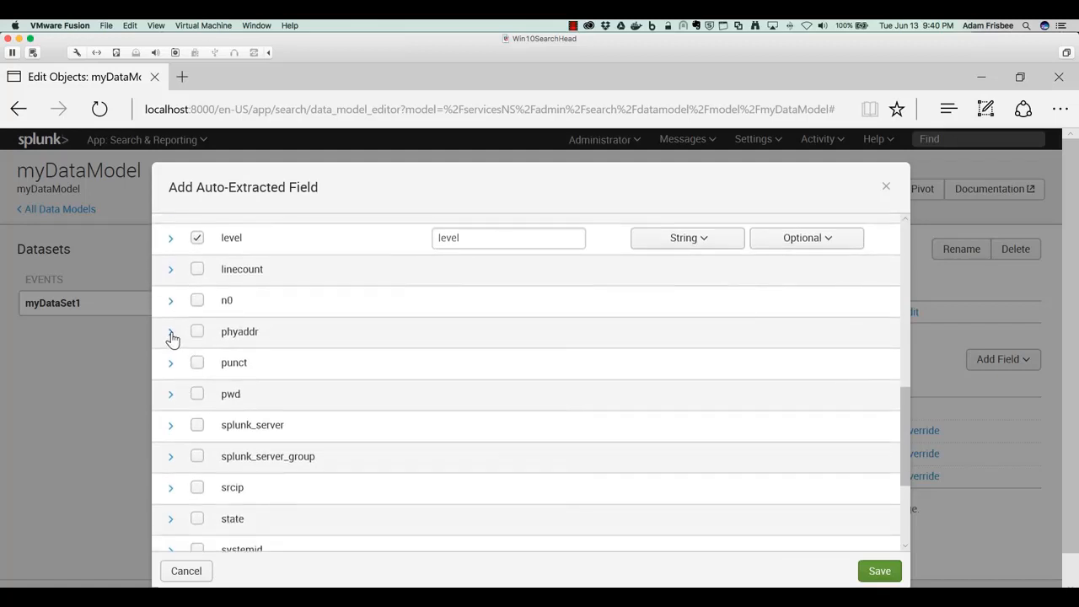
click(171, 336)
click(172, 336)
click(195, 333)
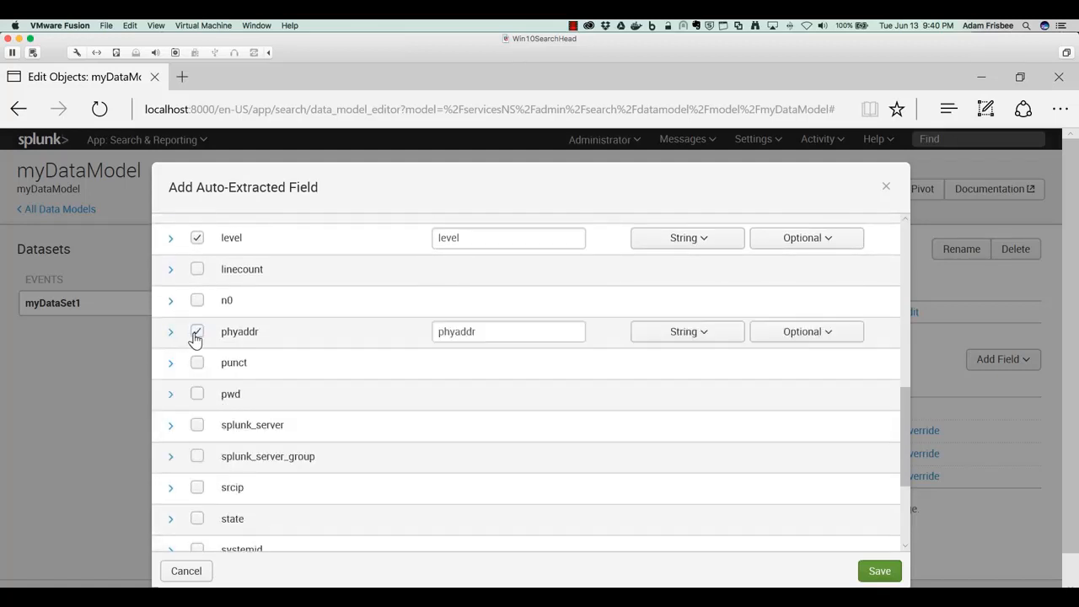
- Select the srcip and state fields in the auto-extracted field list
scroll(301, 380, down, 2)
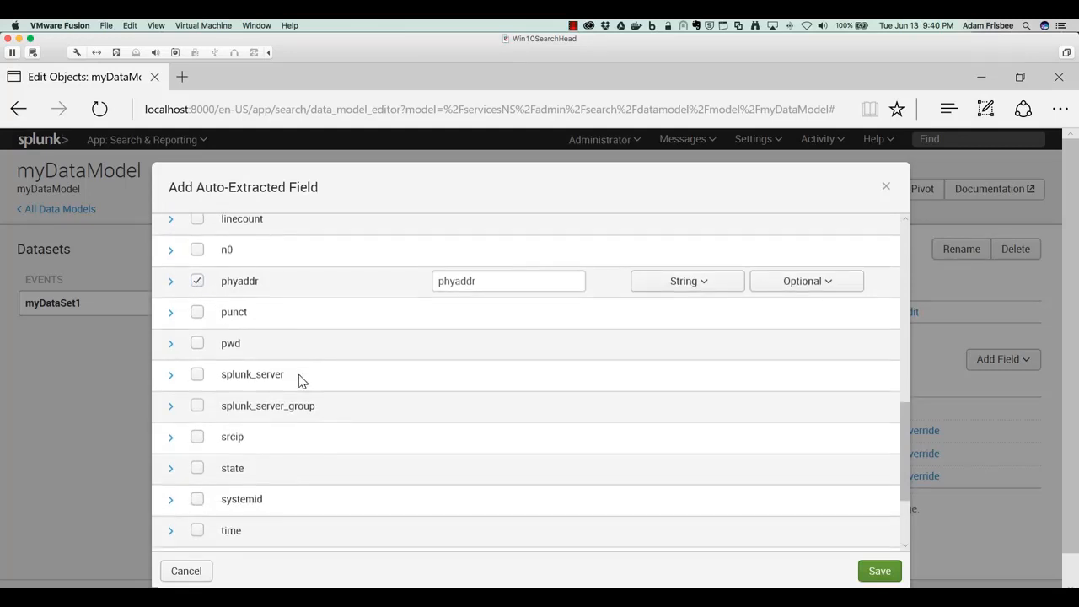
scroll(253, 363, down, 3)
click(195, 340)
scroll(272, 362, up, 5)
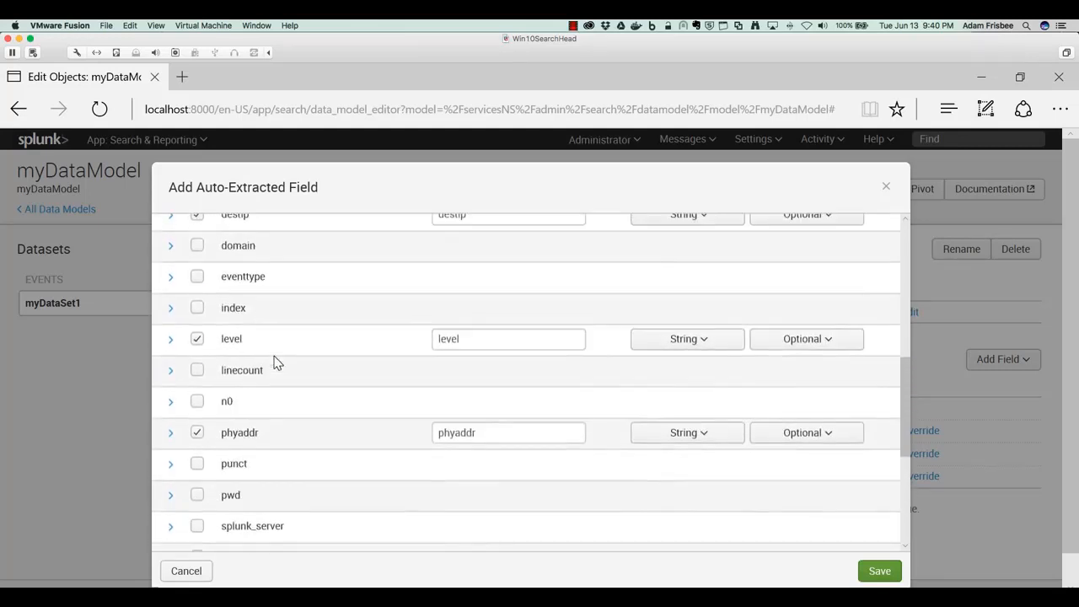
scroll(273, 359, up, 3)
scroll(306, 432, down, 1)
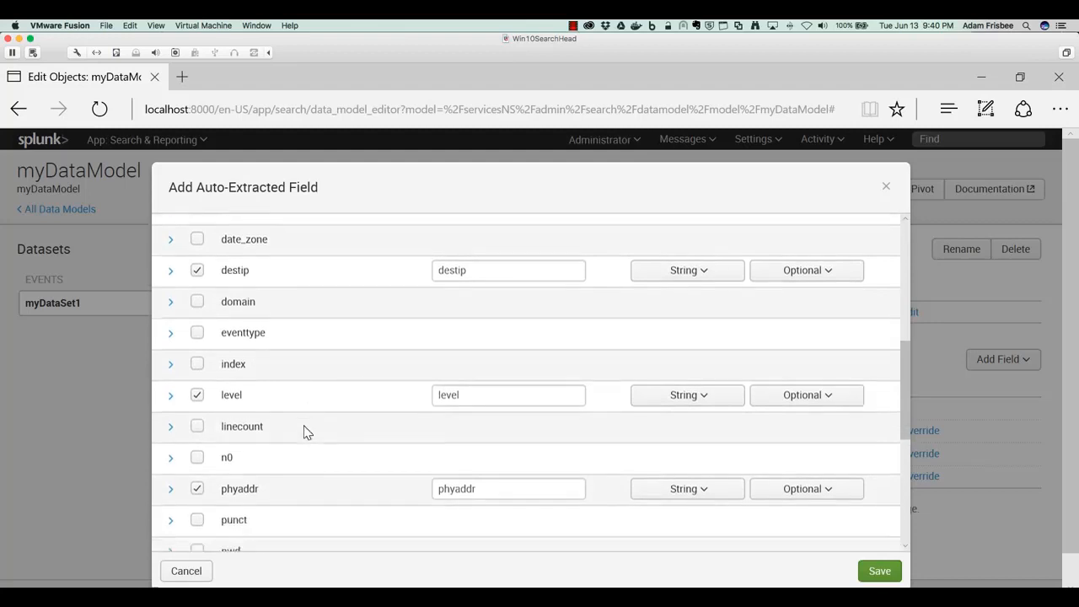
scroll(306, 432, down, 6)
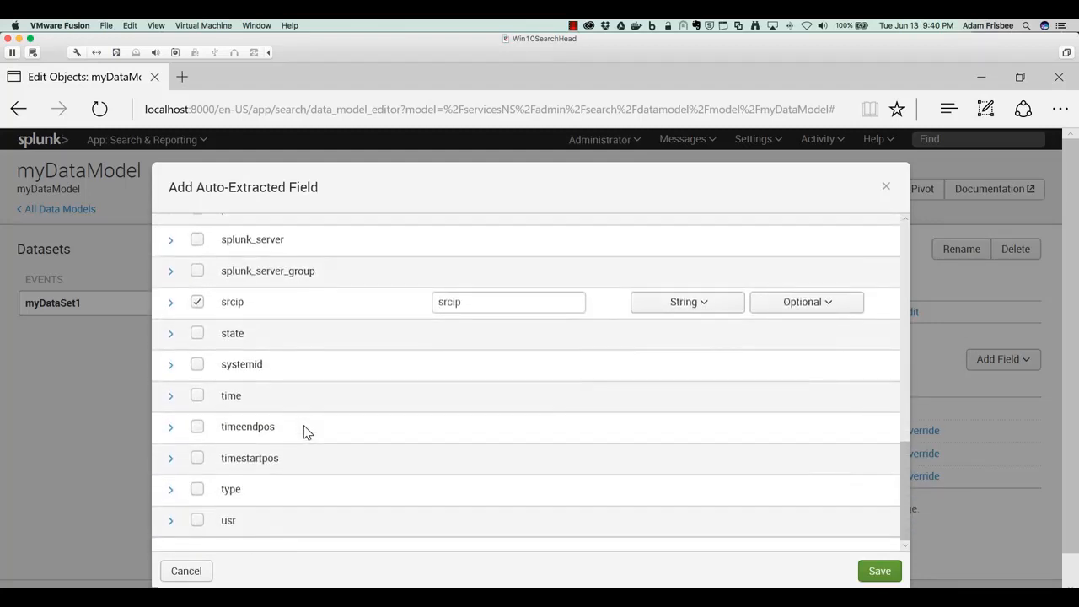
click(197, 333)
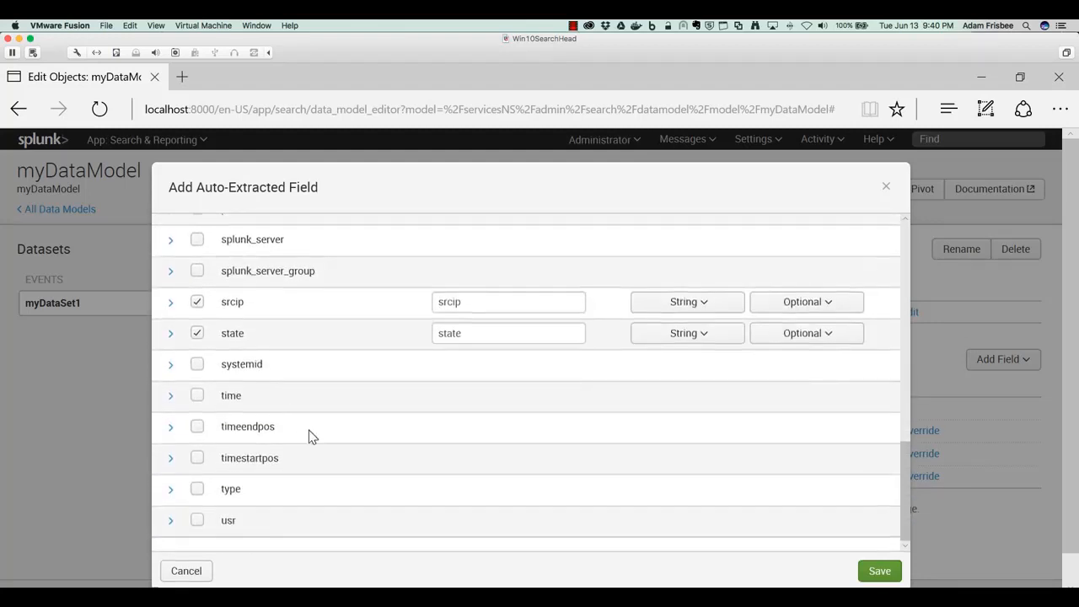
- Select the systemid field and view its example values
scroll(309, 430, down, 1)
click(197, 365)
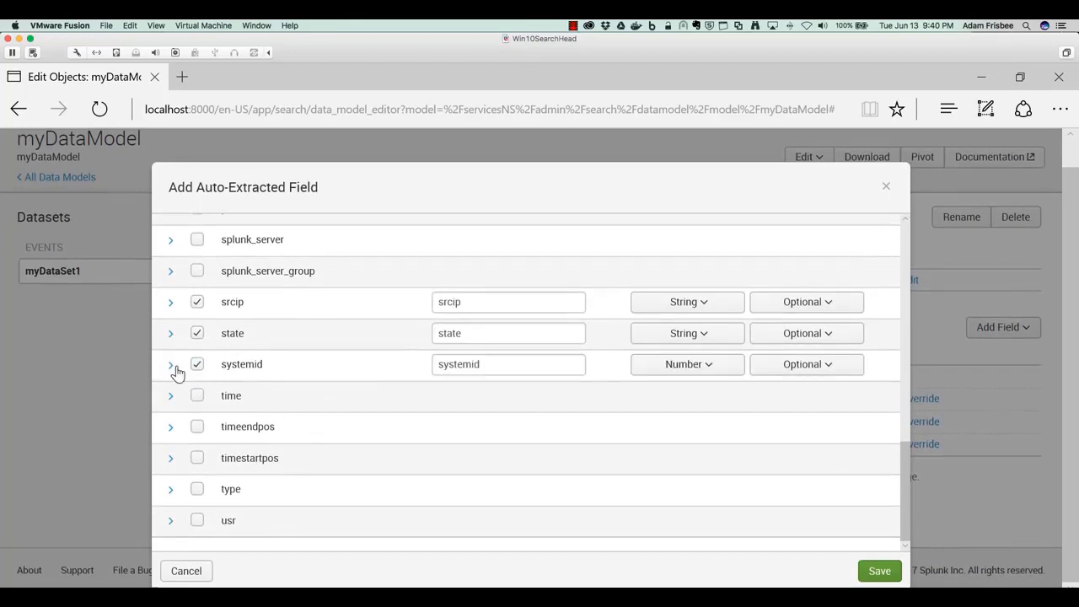
click(171, 364)
click(170, 364)
- Check the example values of type, then select the type field
click(171, 490)
scroll(340, 514, down, 2)
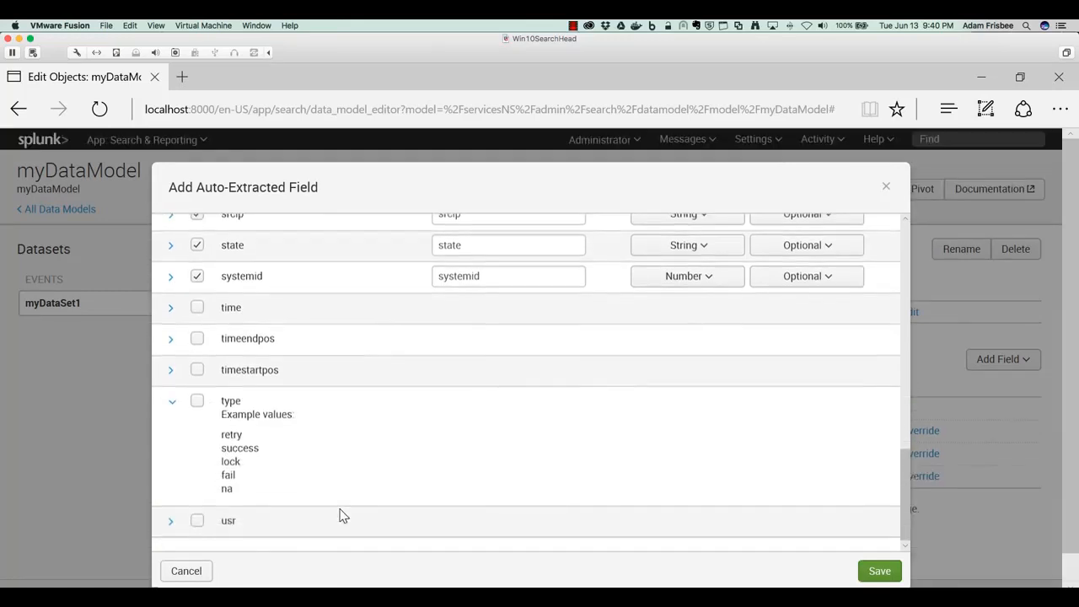
click(173, 402)
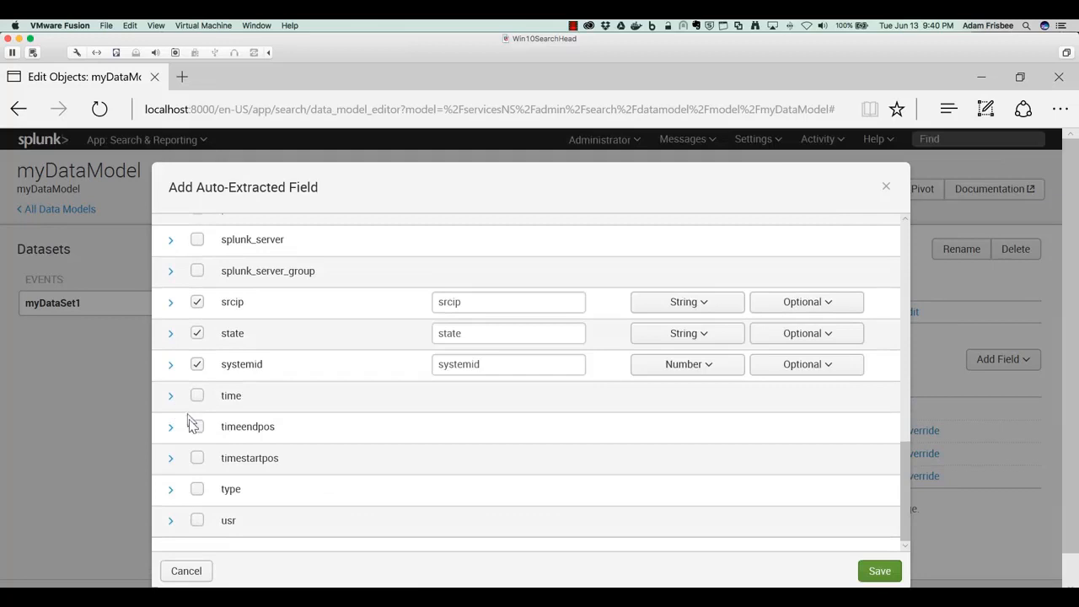
click(198, 489)
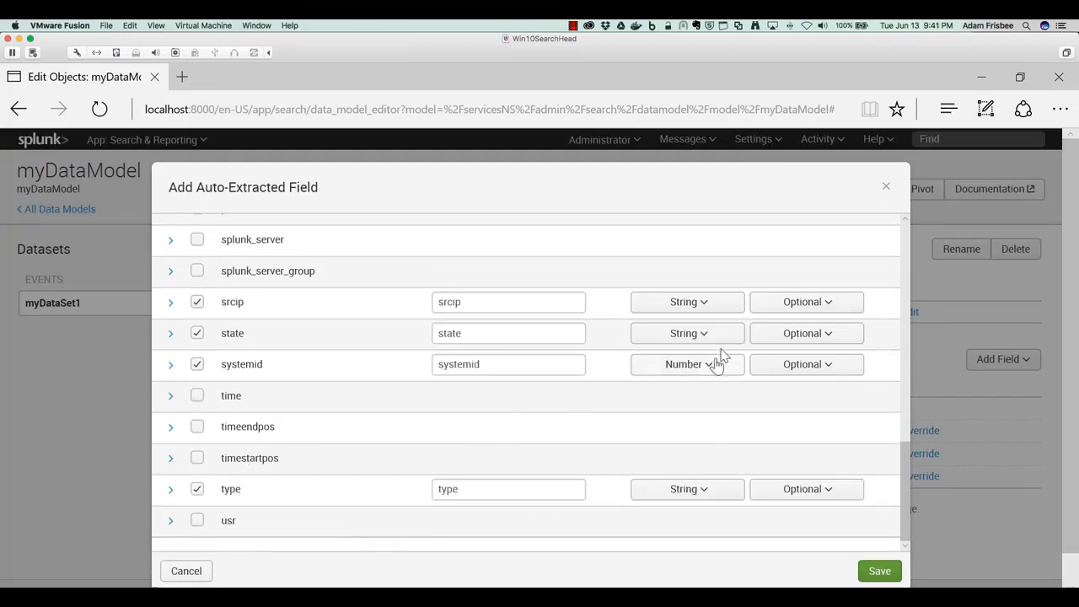
- Save the selected auto-extracted fields to myDataSet1
click(697, 338)
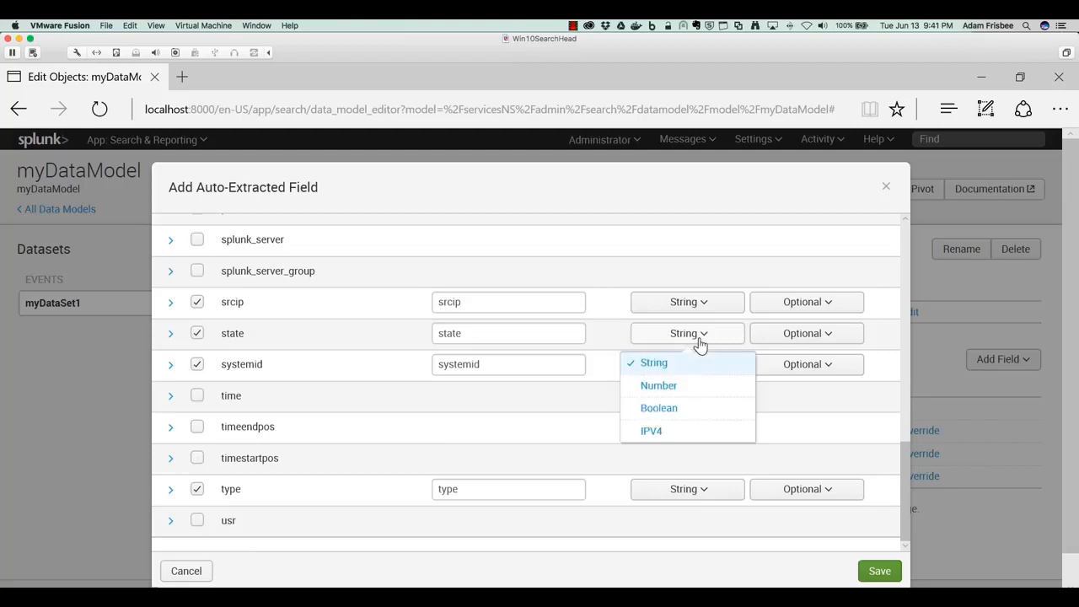
click(660, 385)
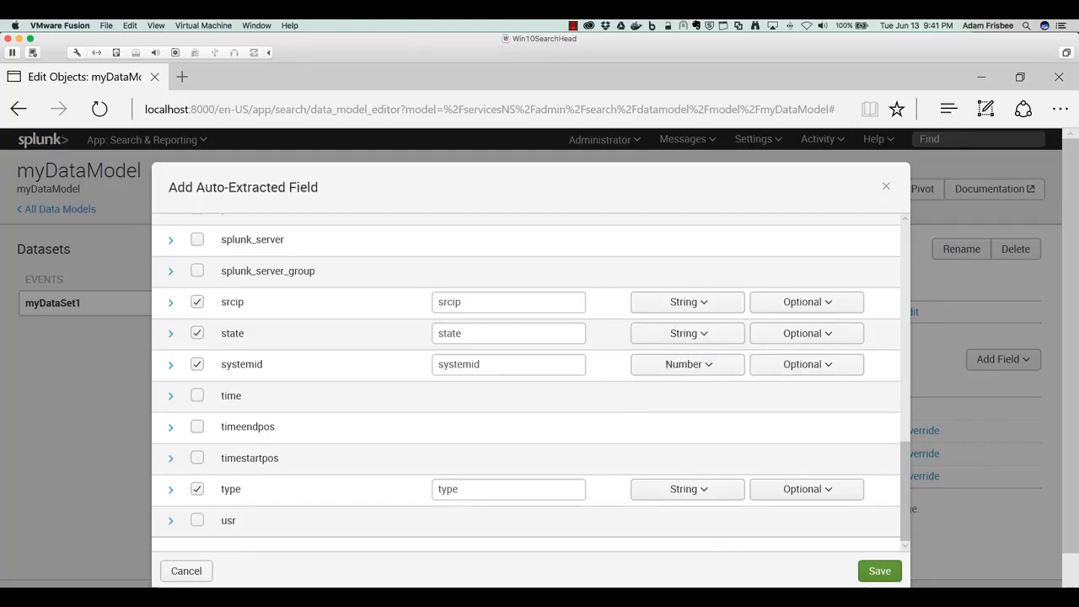
click(880, 571)
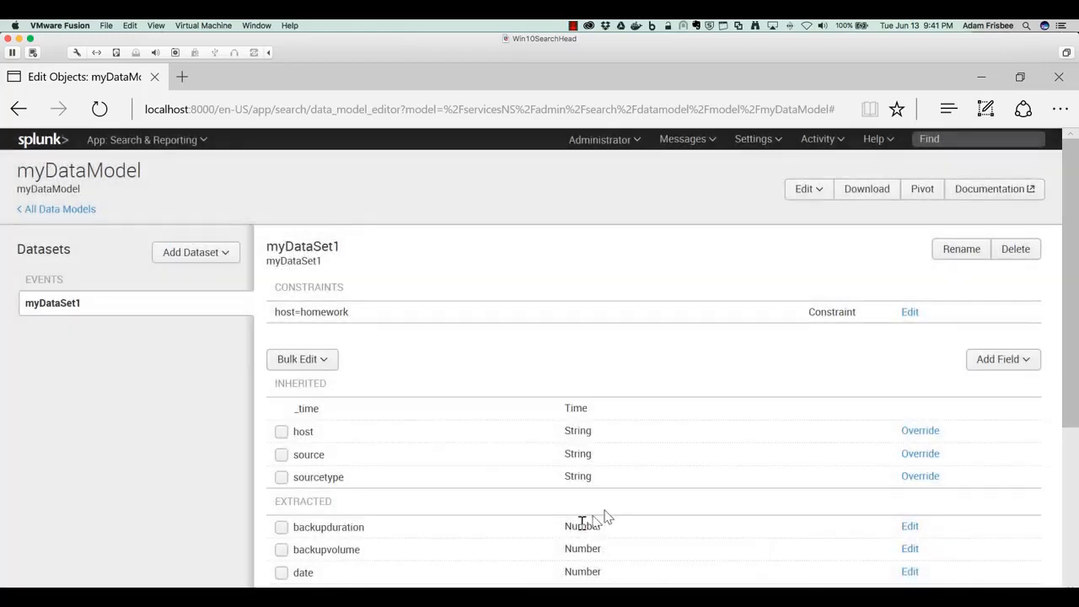
- Review myDataSet1's constraint and its list of inherited and extracted fields
scroll(652, 498, down, 5)
scroll(652, 498, down, 1)
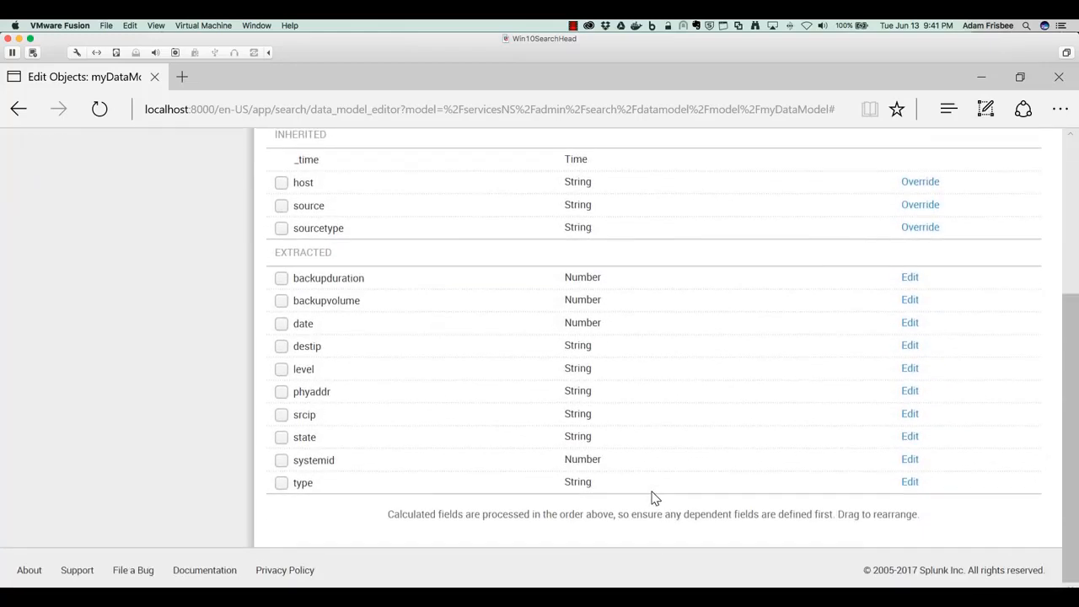
scroll(652, 497, up, 4)
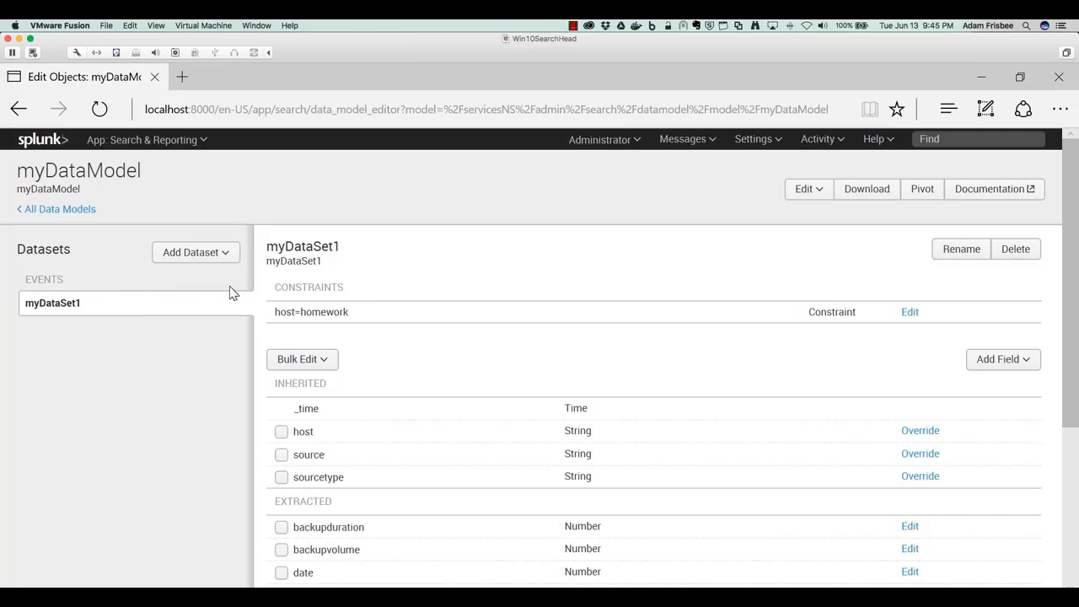
scroll(455, 446, down, 5)
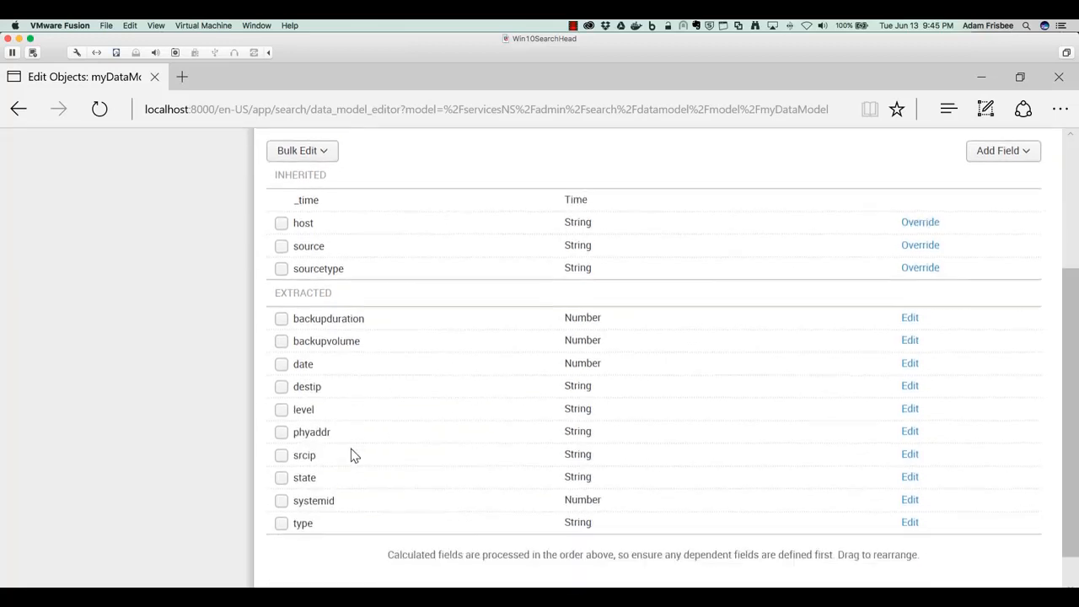
scroll(355, 456, up, 3)
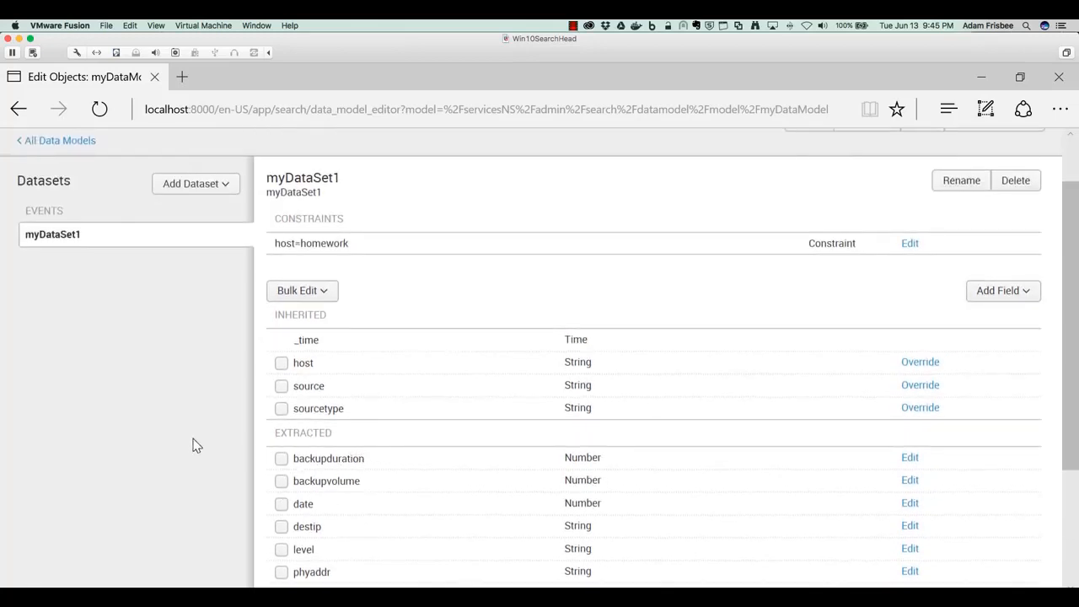
scroll(193, 445, up, 2)
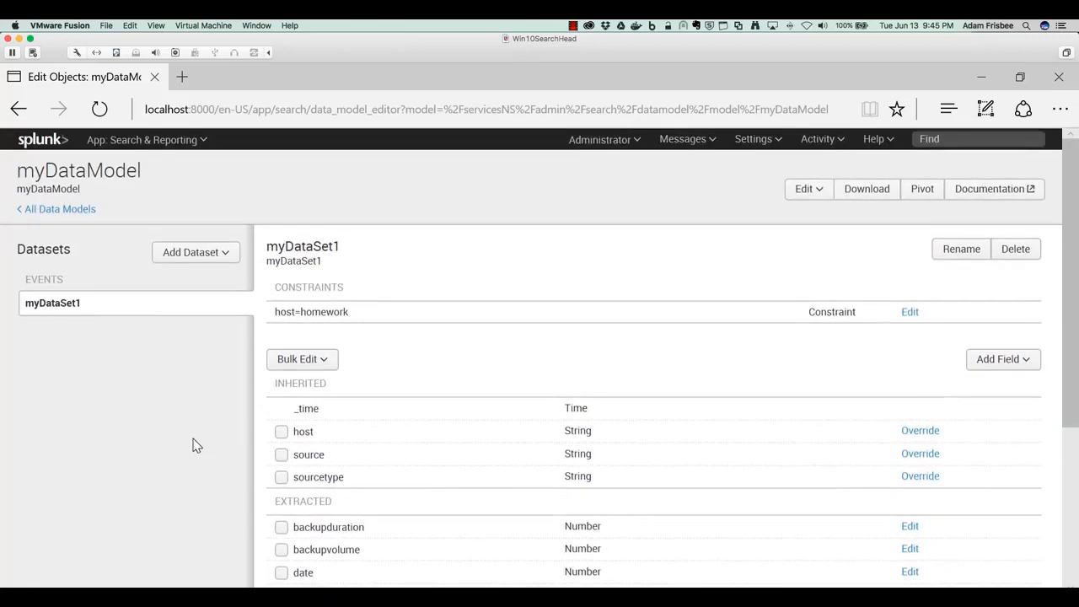
click(230, 252)
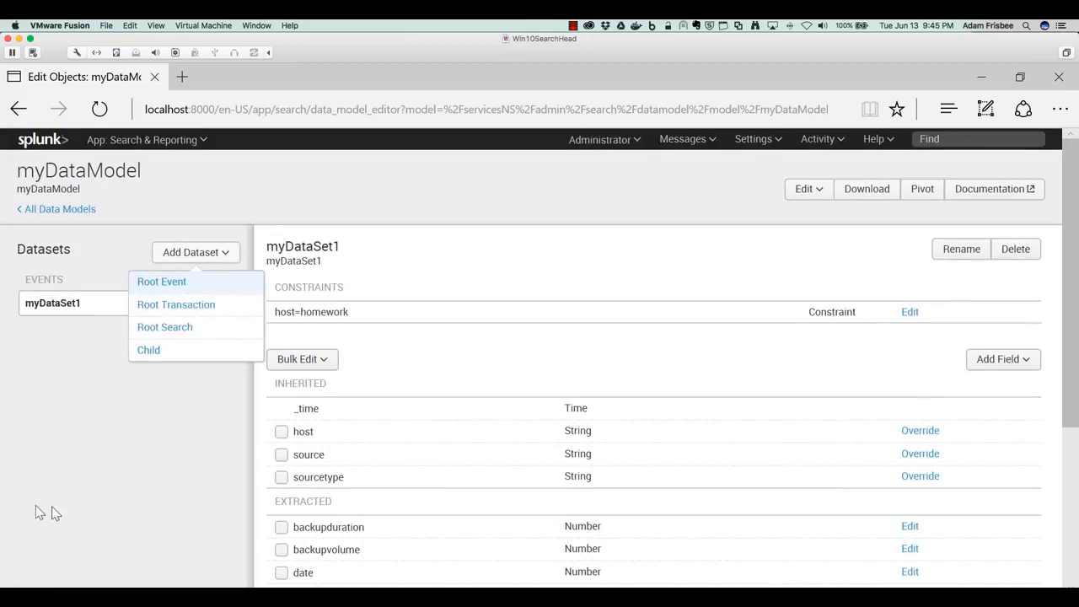
click(127, 481)
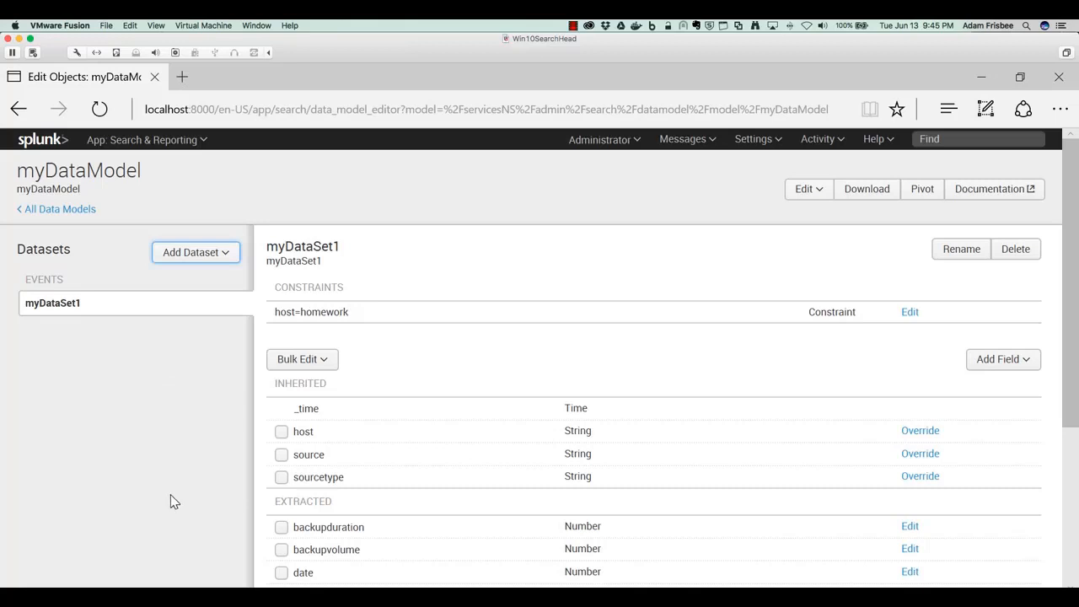
scroll(169, 489, down, 3)
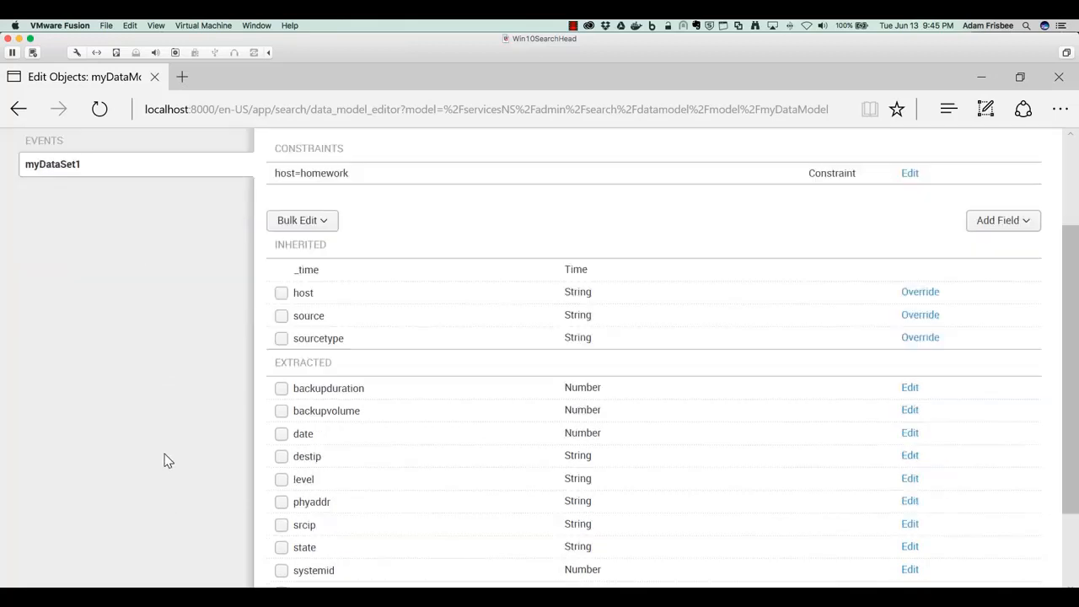
scroll(177, 459, down, 2)
scroll(189, 459, up, 1)
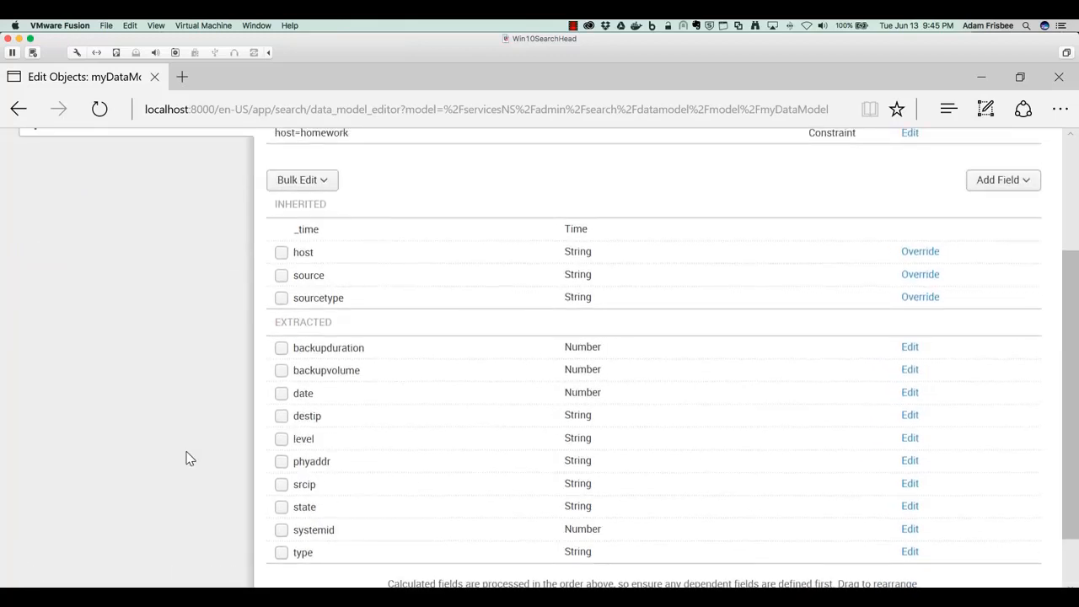
scroll(189, 459, up, 2)
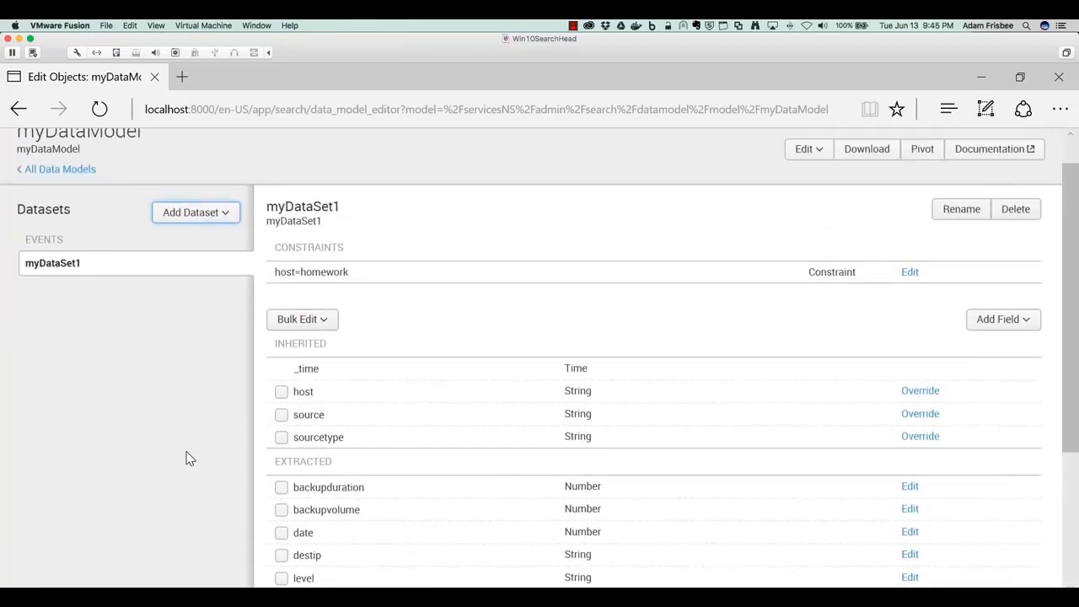
- Open the data model in Pivot and choose the myDataSet1 dataset
click(883, 178)
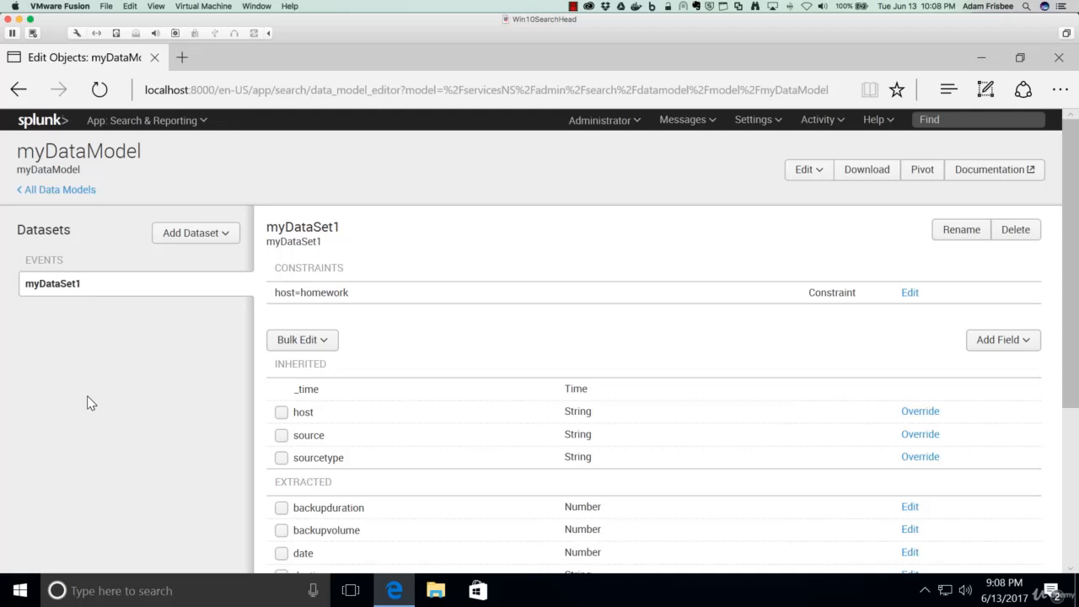
scroll(120, 391, down, 3)
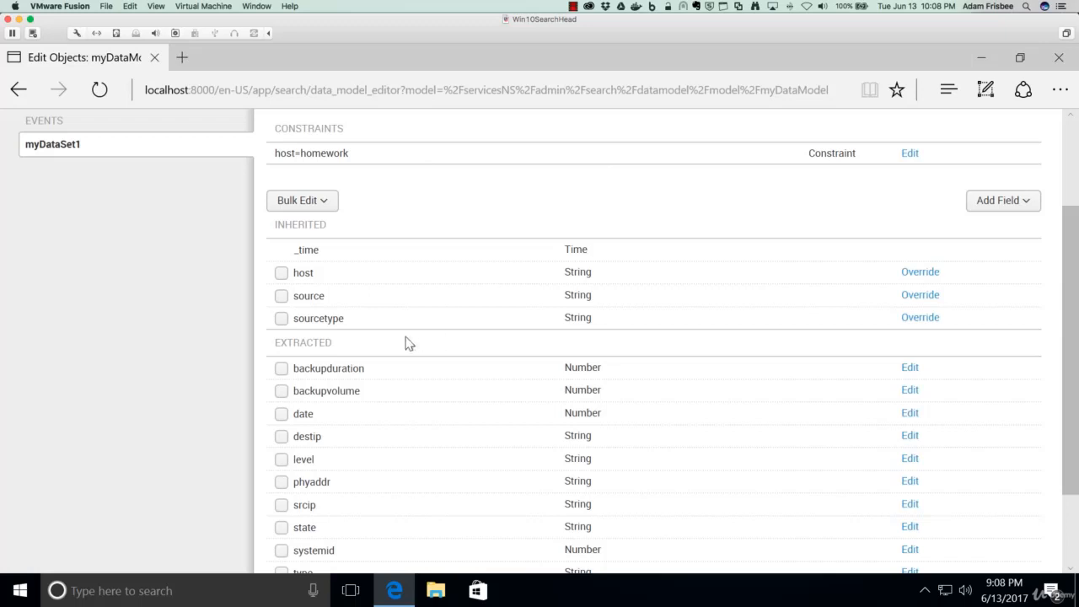
scroll(405, 339, down, 3)
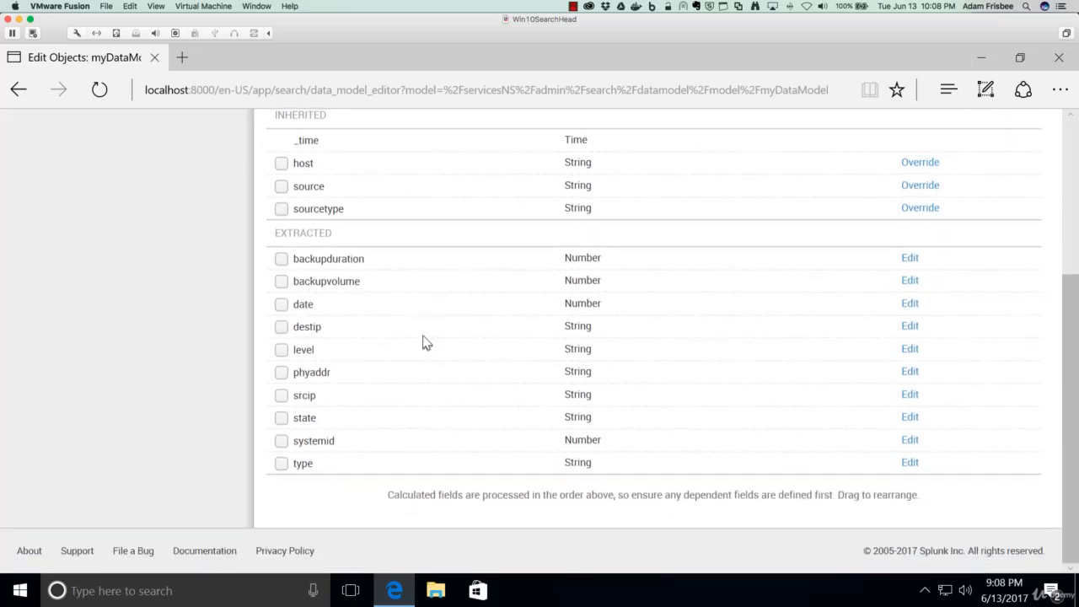
scroll(426, 341, up, 5)
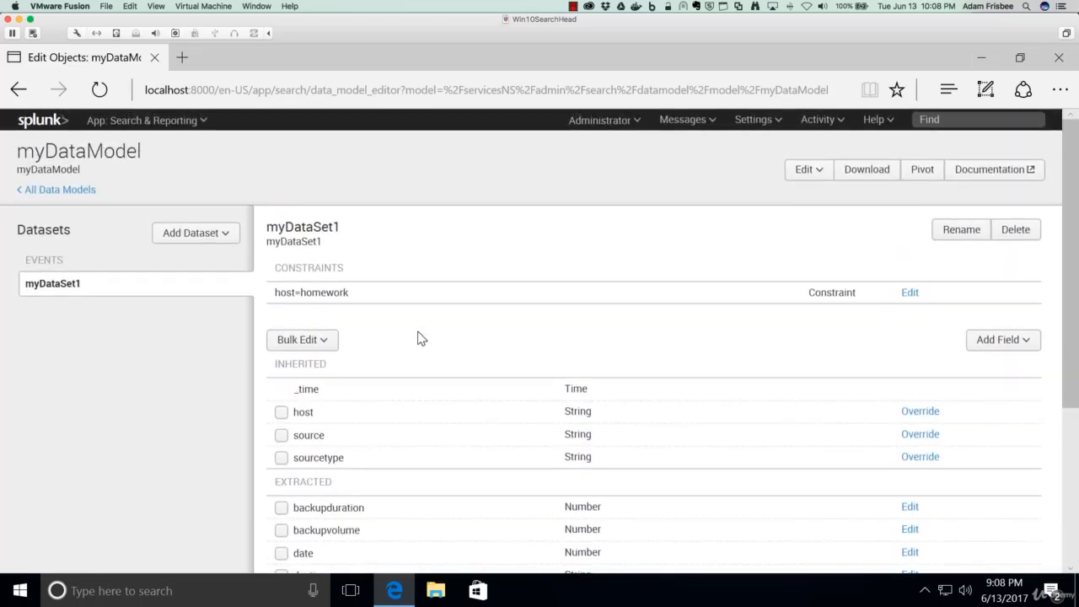
click(928, 177)
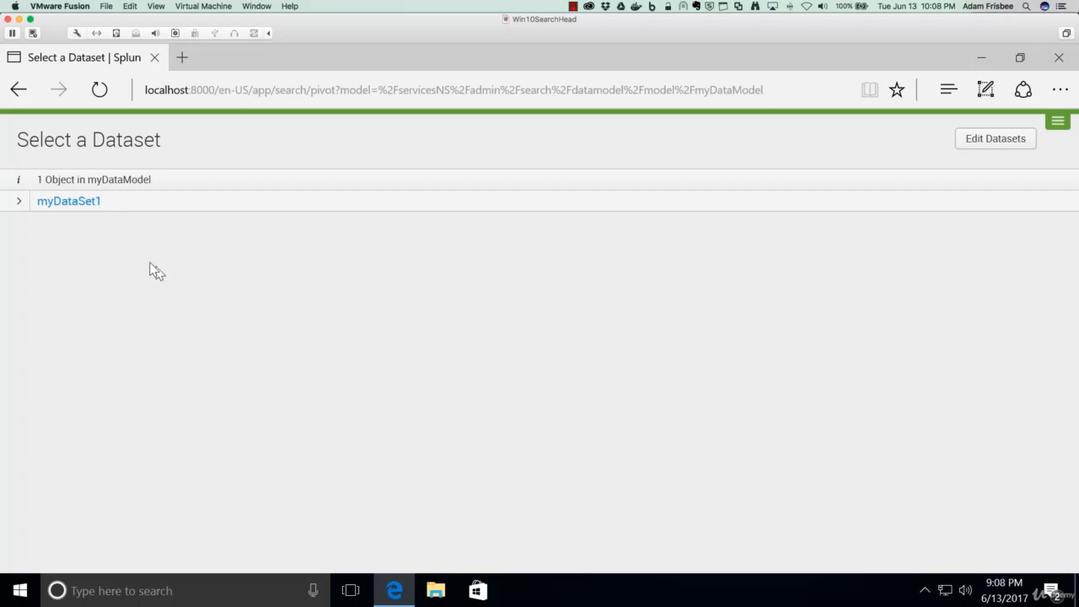
click(84, 206)
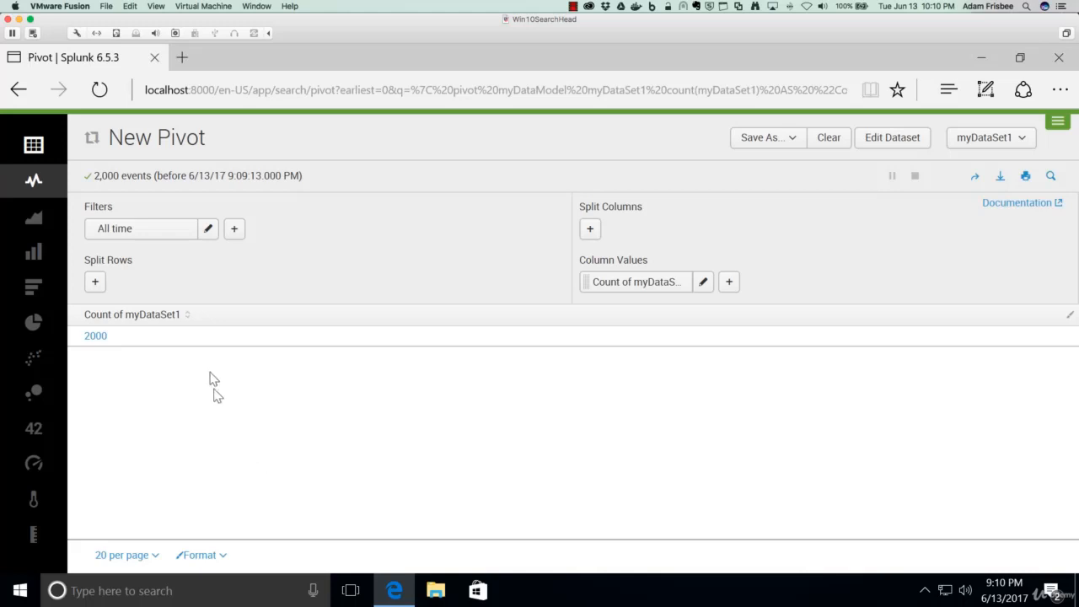
- Set the pivot time filter to the last 120 days, ending at the beginning of today
click(235, 229)
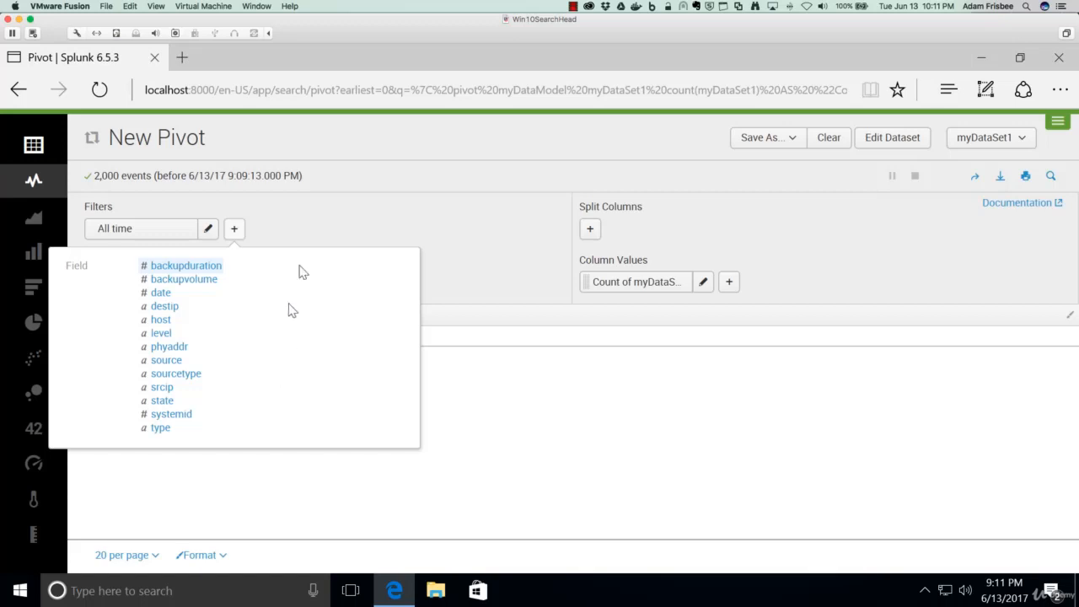
click(338, 231)
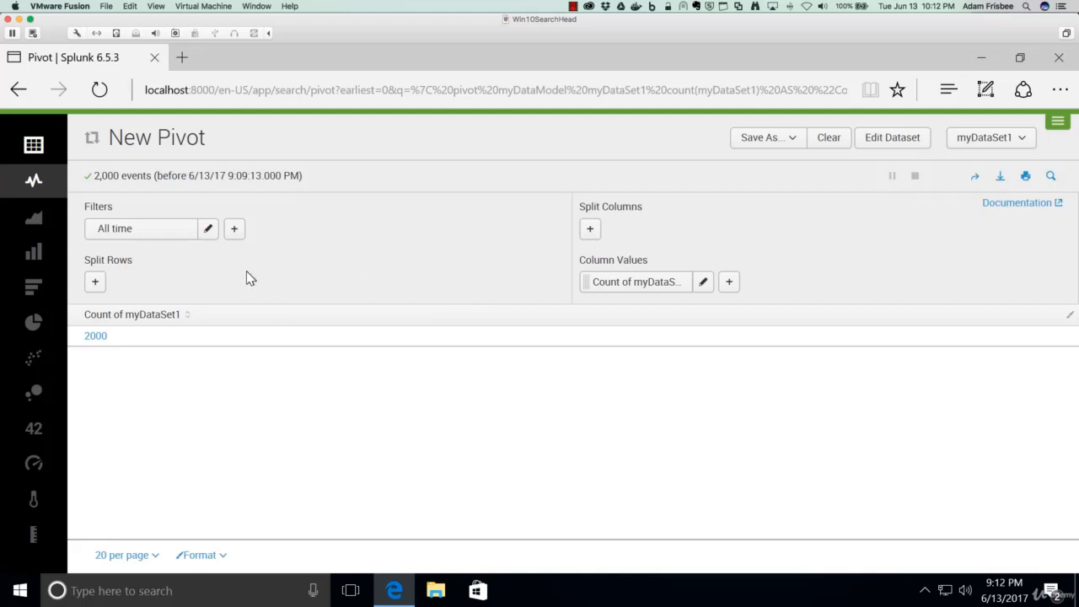
click(209, 230)
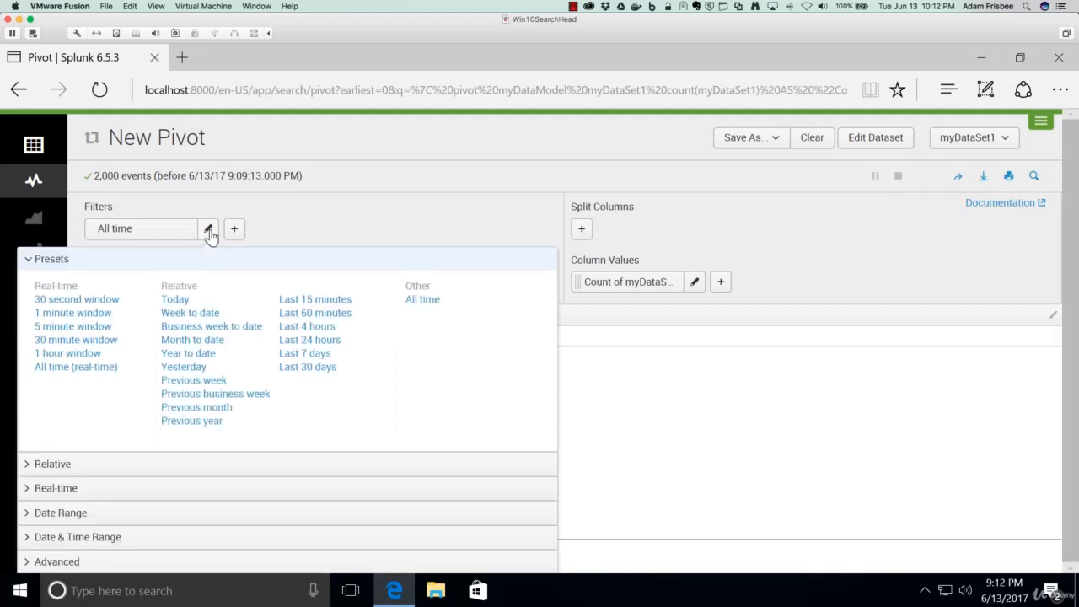
click(308, 367)
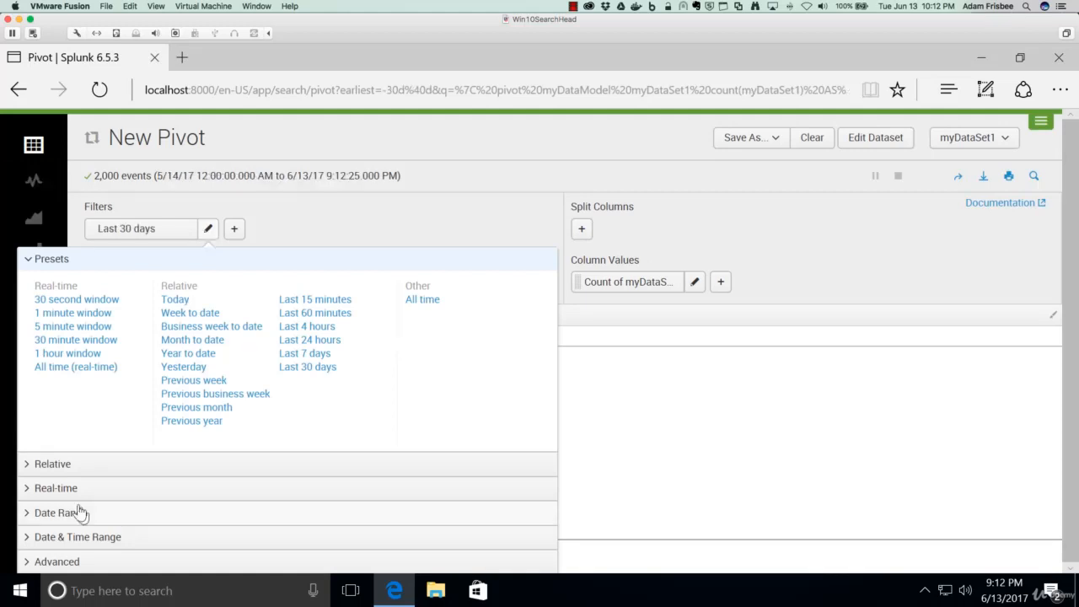
click(34, 465)
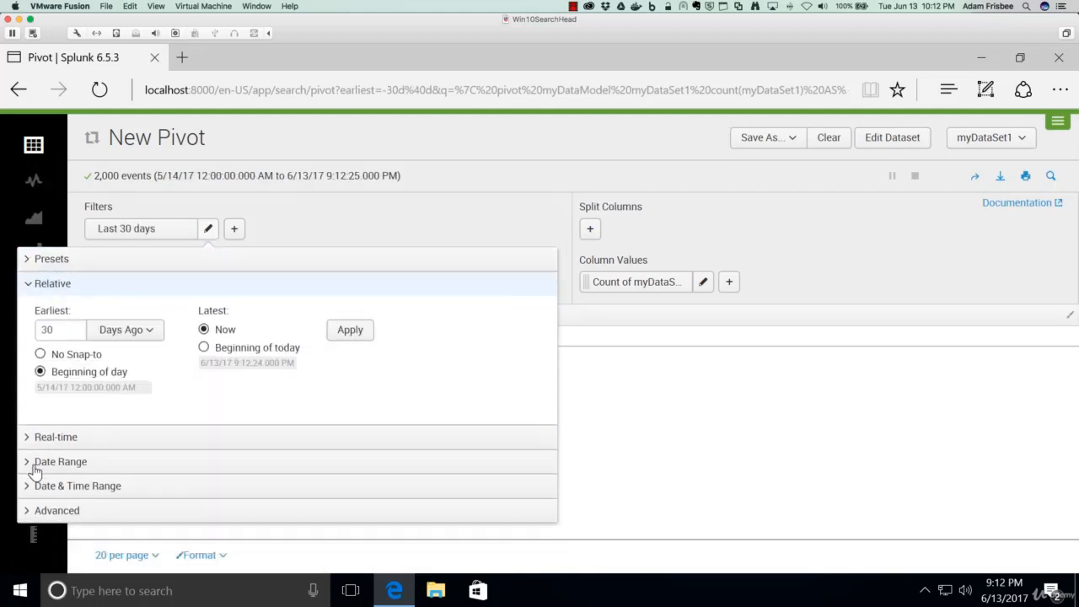
double_click(68, 330)
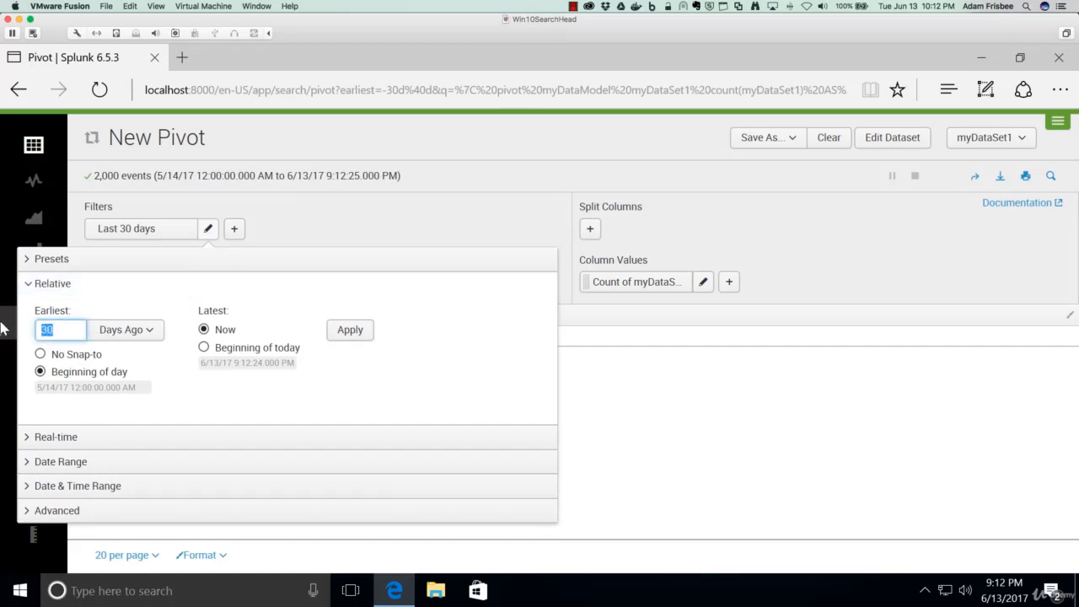
text(120)
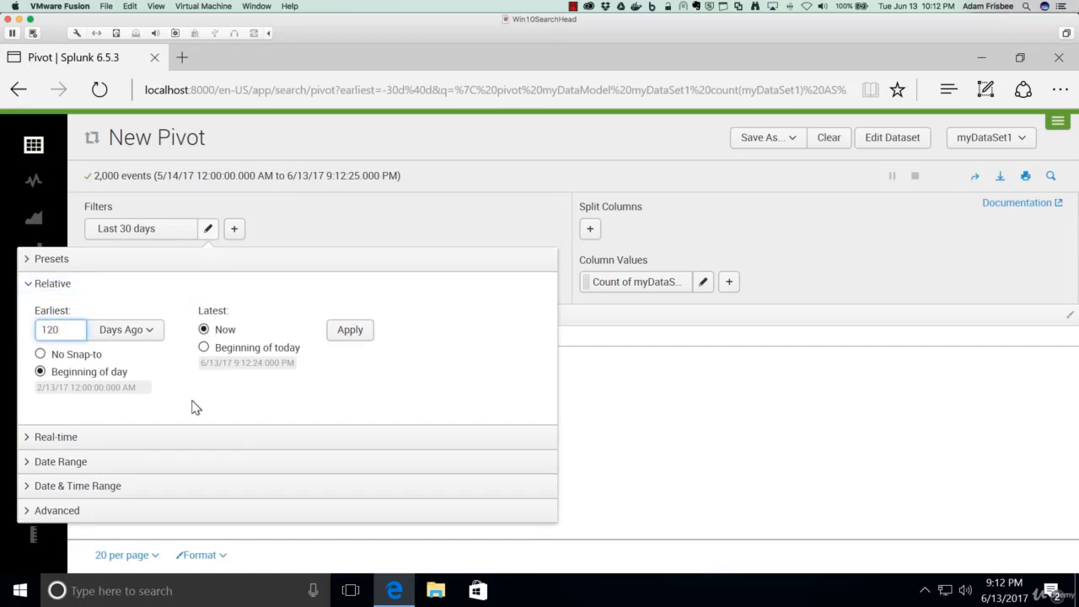
click(204, 347)
click(349, 331)
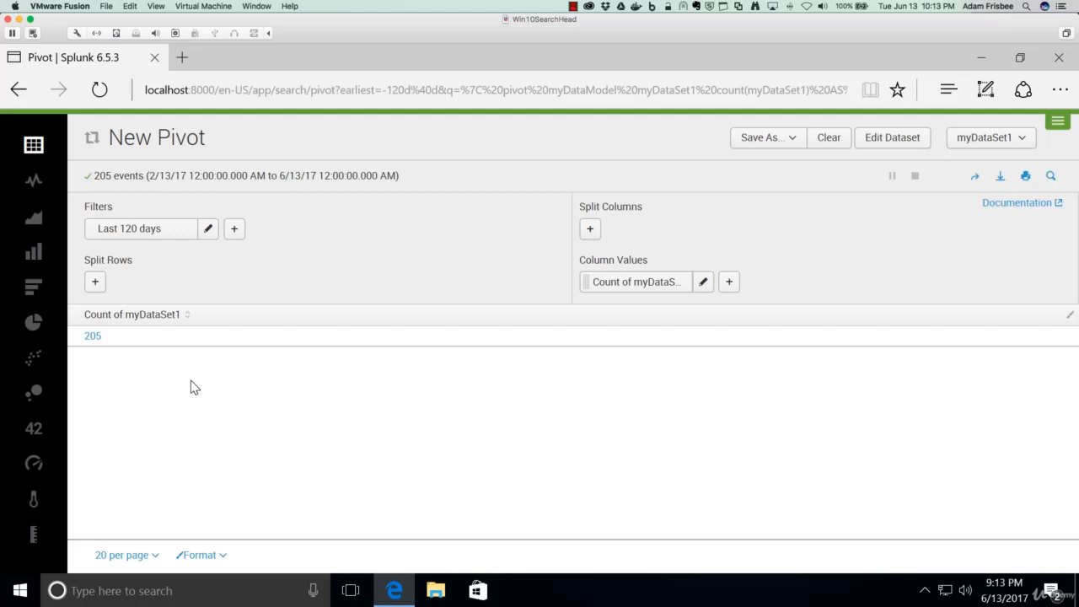
- Split the pivot rows by _time with periods of Days and add it to the table
click(96, 283)
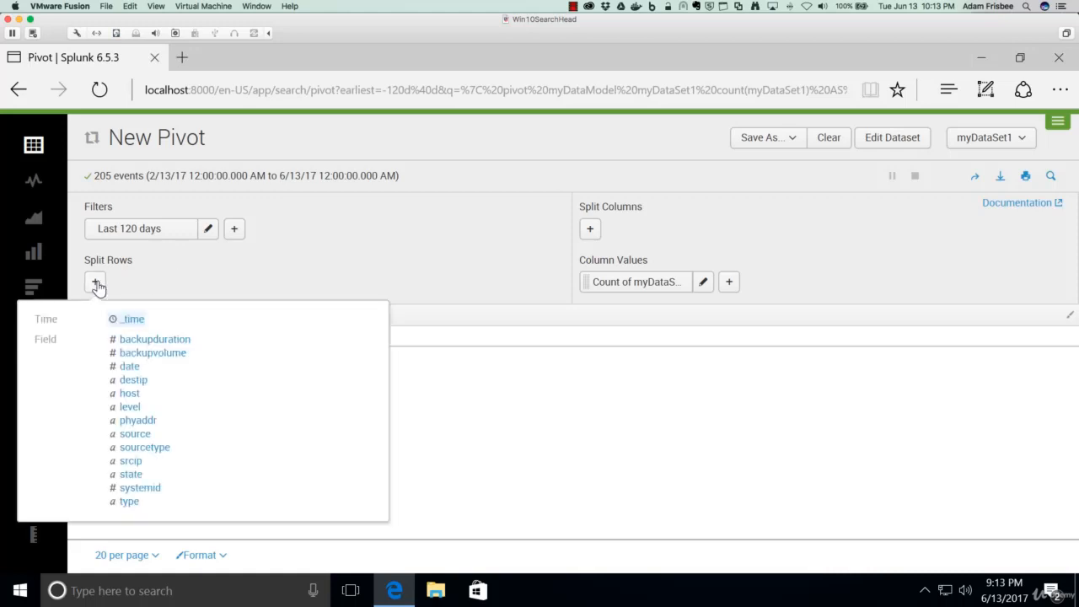
click(131, 320)
click(174, 344)
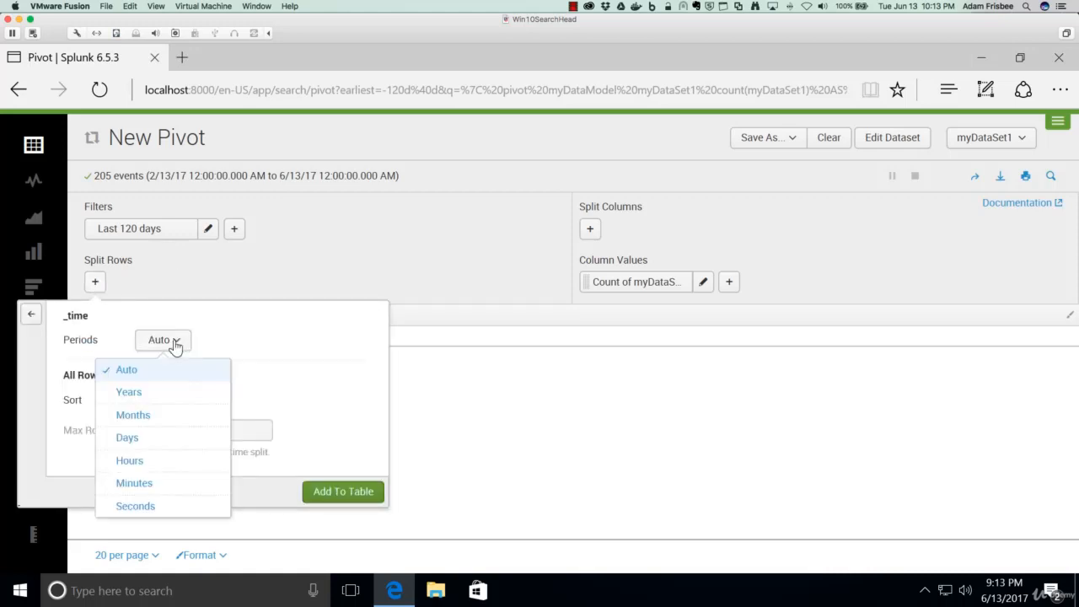
click(122, 438)
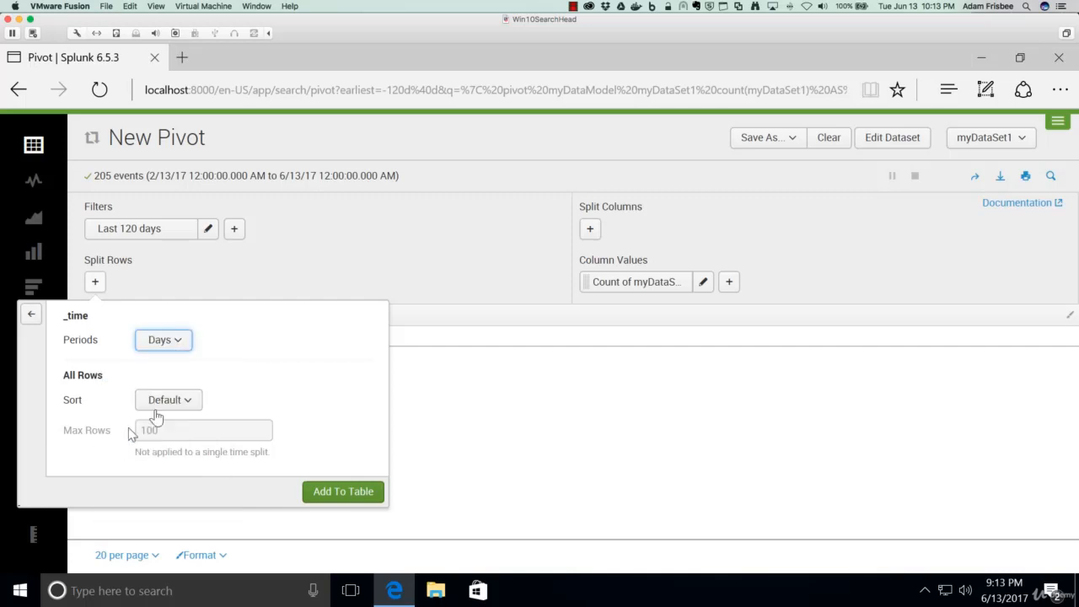
click(344, 495)
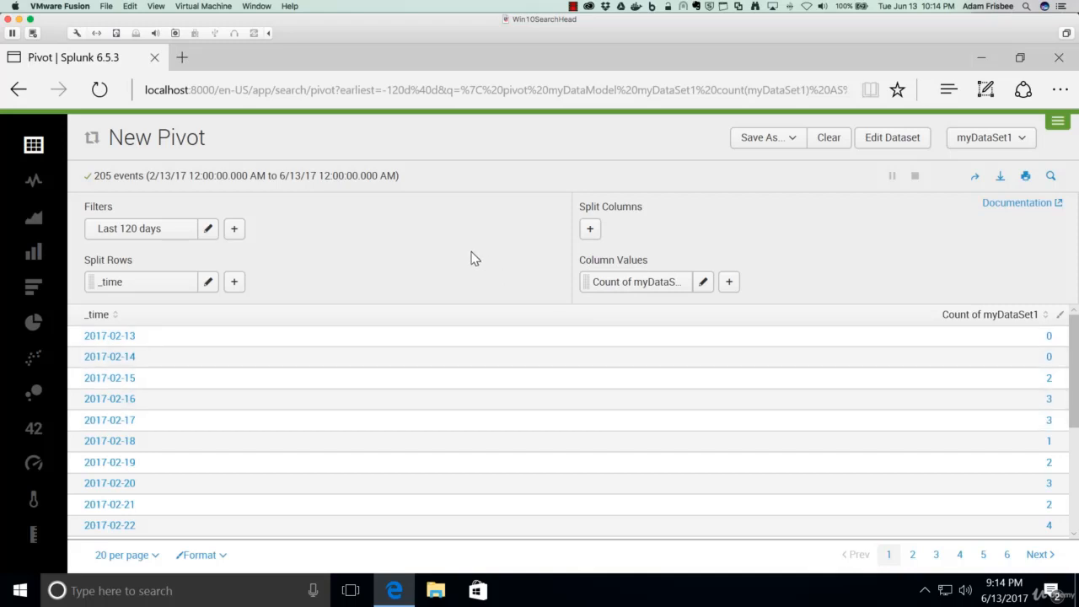
- Replace the pivot's column value with the Sum of backupvolume, labelled Volume
click(703, 282)
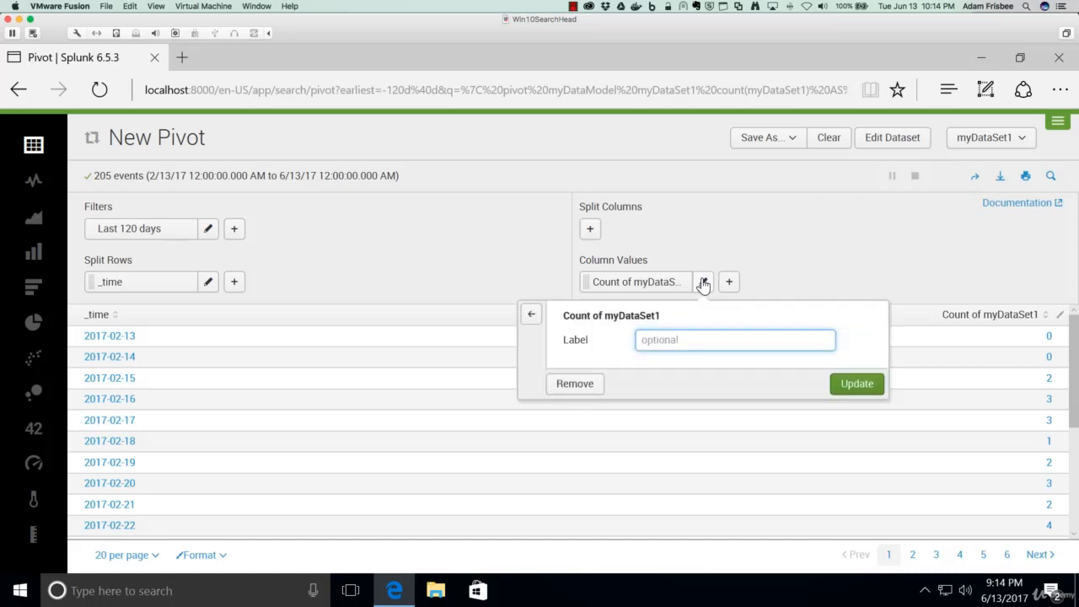
click(531, 314)
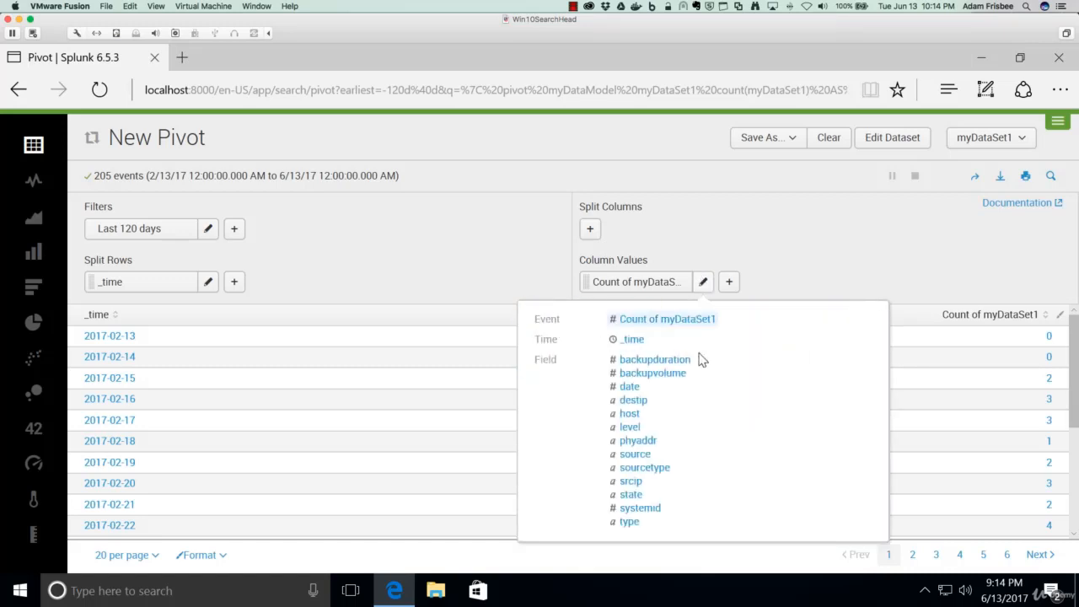
click(658, 373)
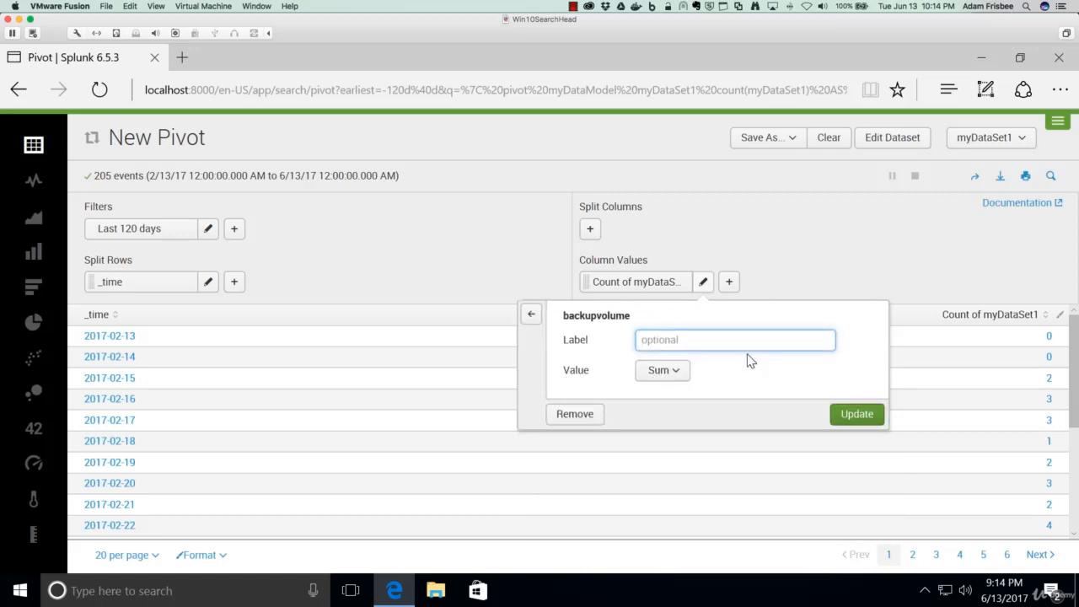
text(Volume)
click(682, 373)
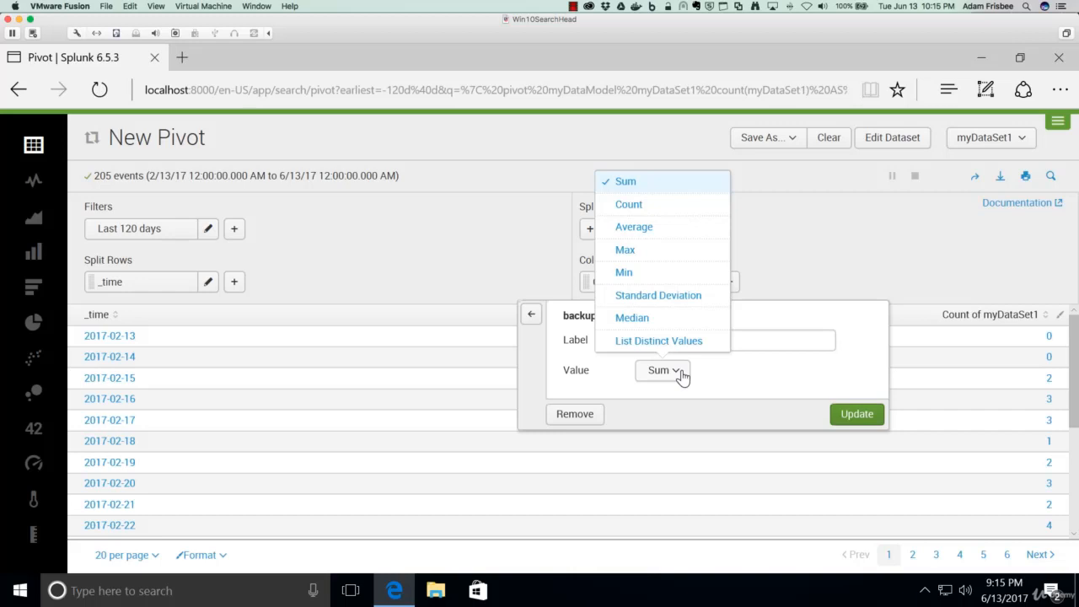
click(753, 401)
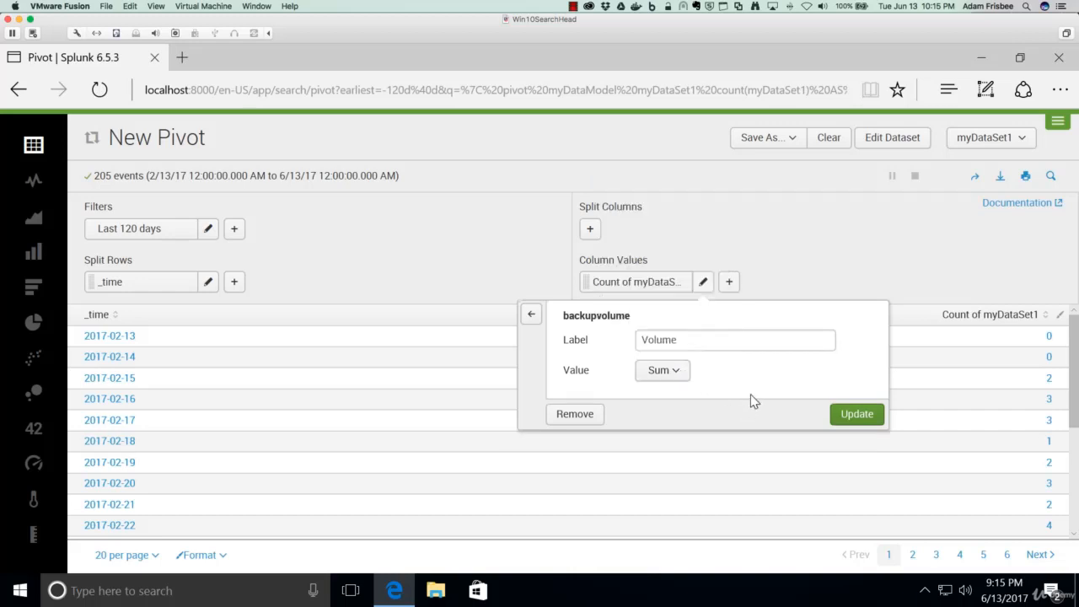
click(858, 415)
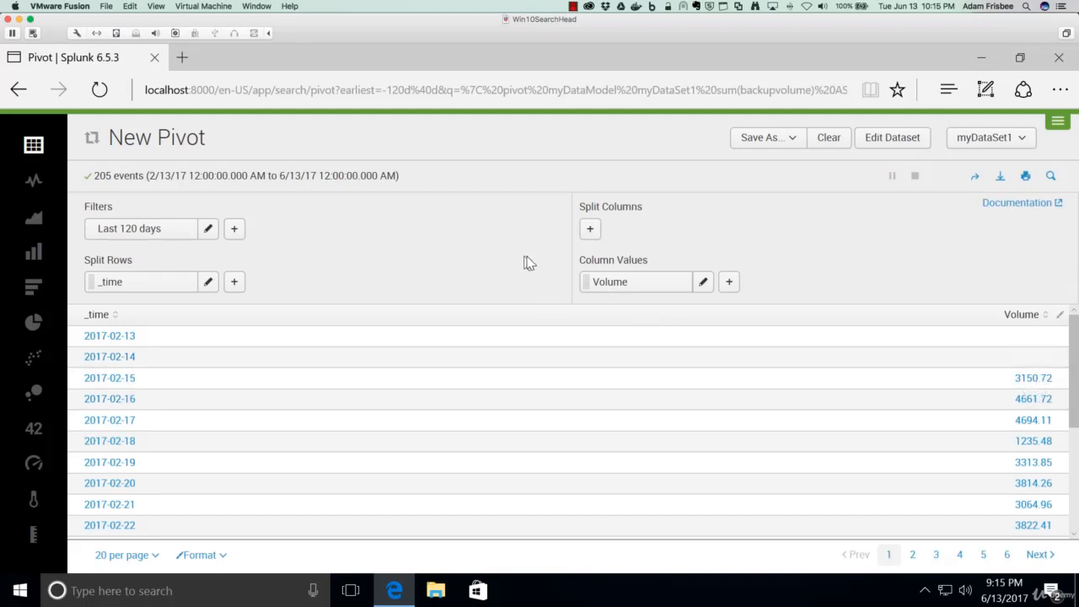
- Add a row split on srcip labelled Source to the table
click(235, 282)
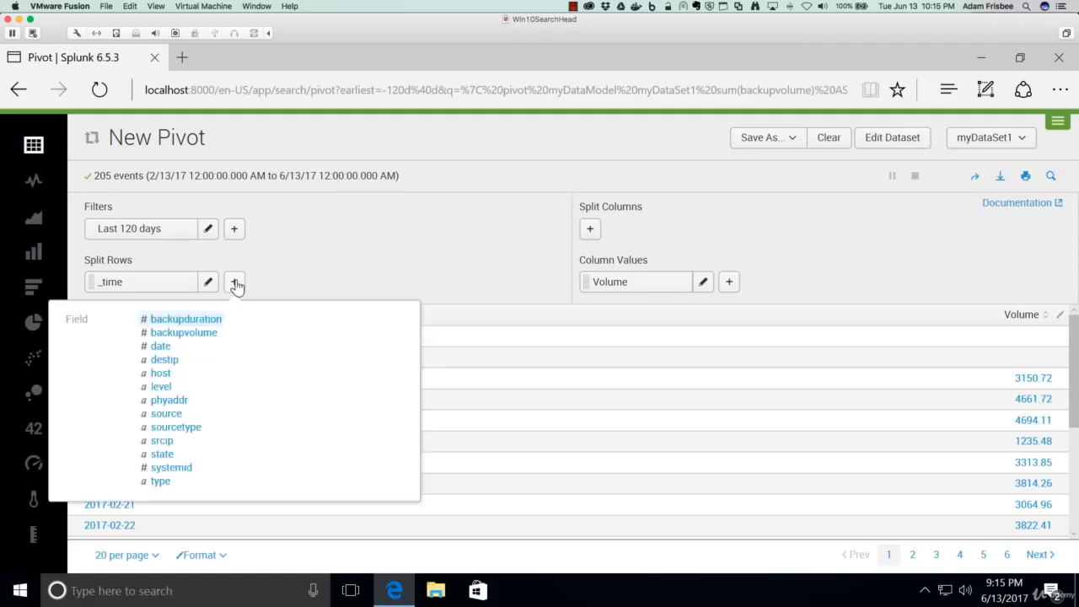
click(162, 441)
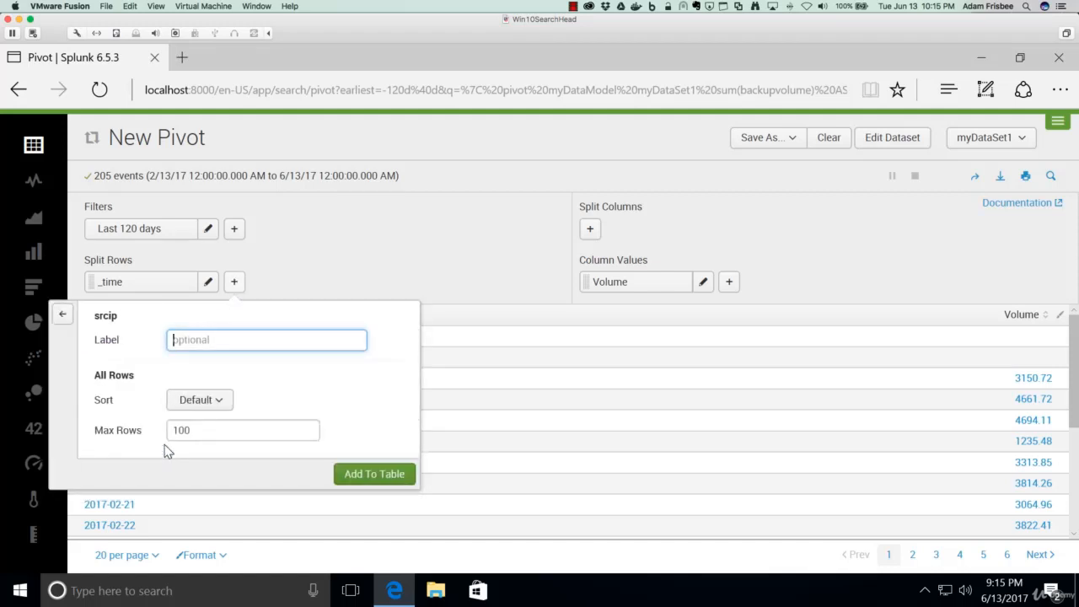
text(Source)
click(363, 477)
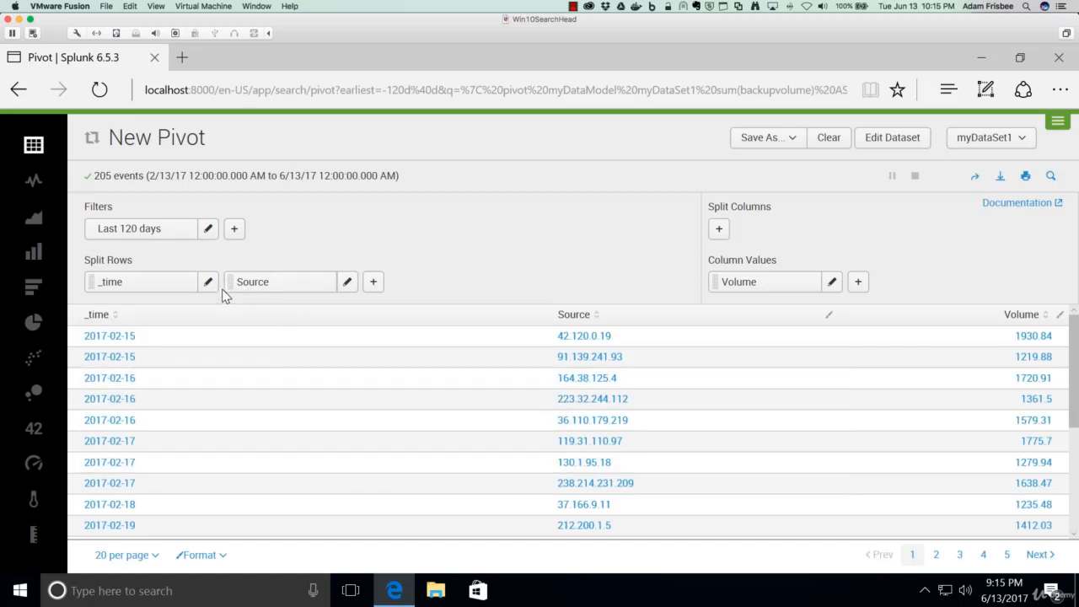
- Move the Source row split ahead of _time and move it back again
drag(229, 287, 95, 280)
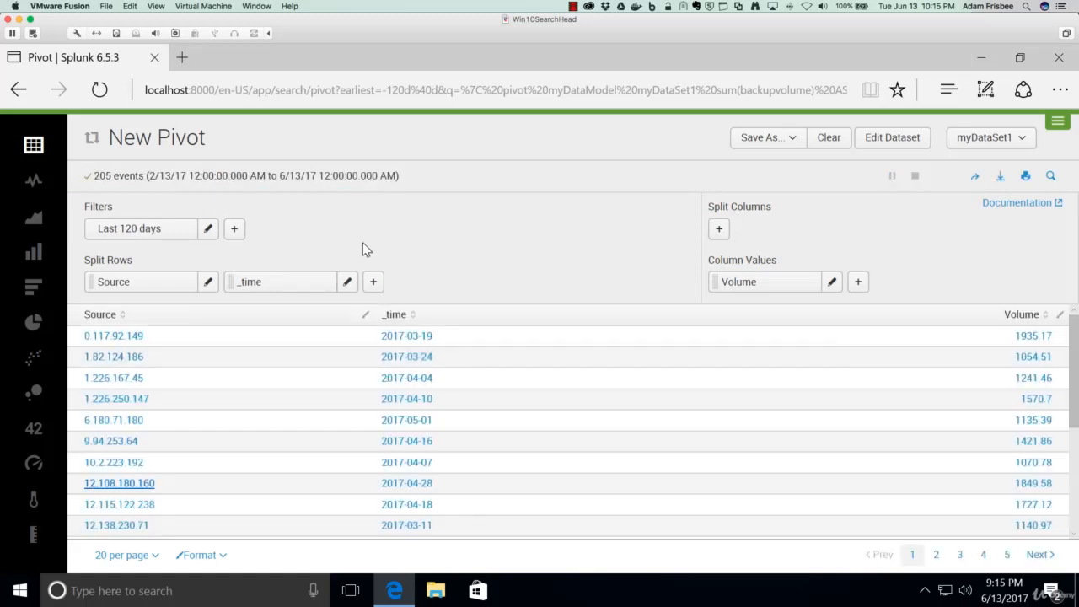
drag(97, 281, 295, 291)
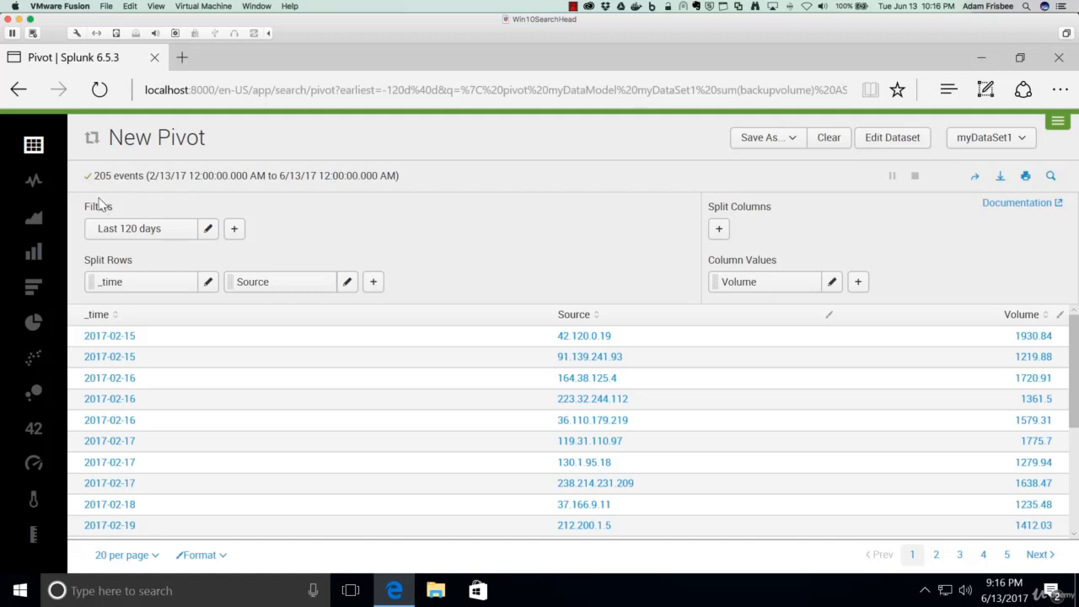
- Display the pivot as an area chart with the areas coloured by srcip
click(34, 221)
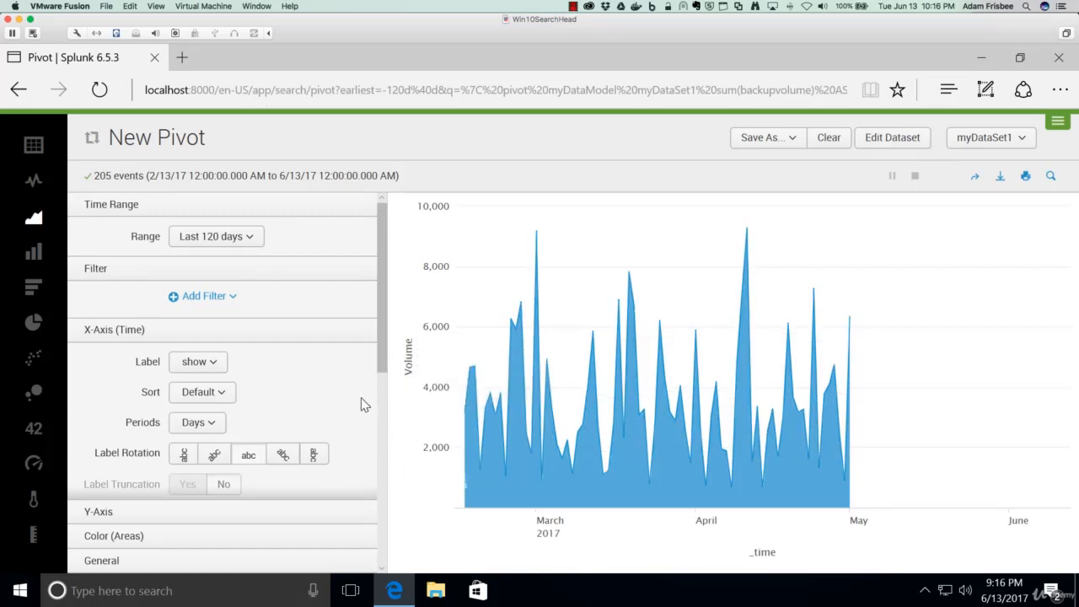
scroll(330, 408, down, 5)
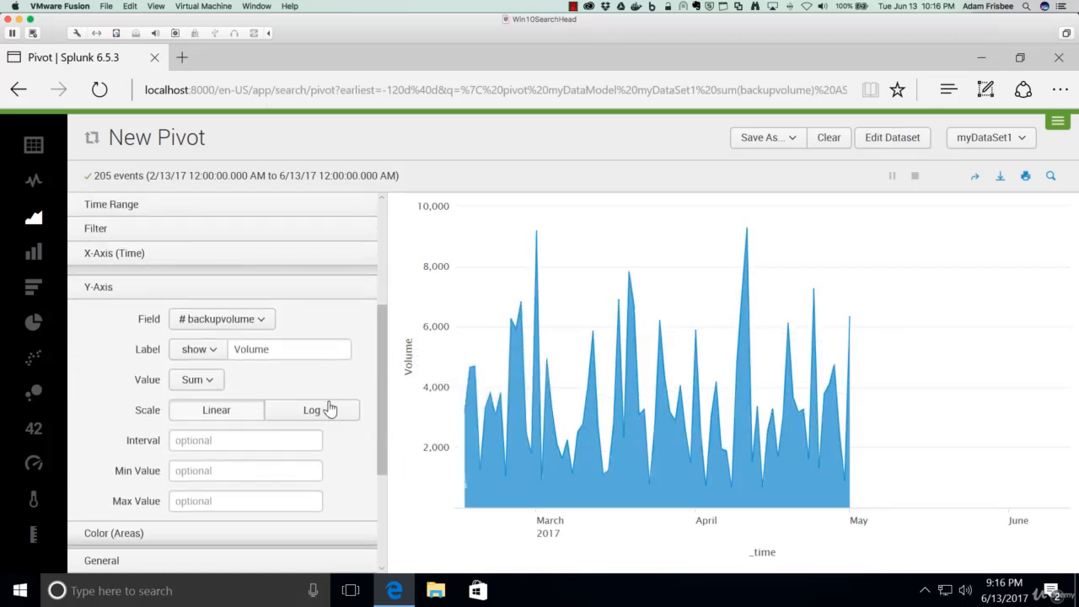
scroll(330, 407, down, 5)
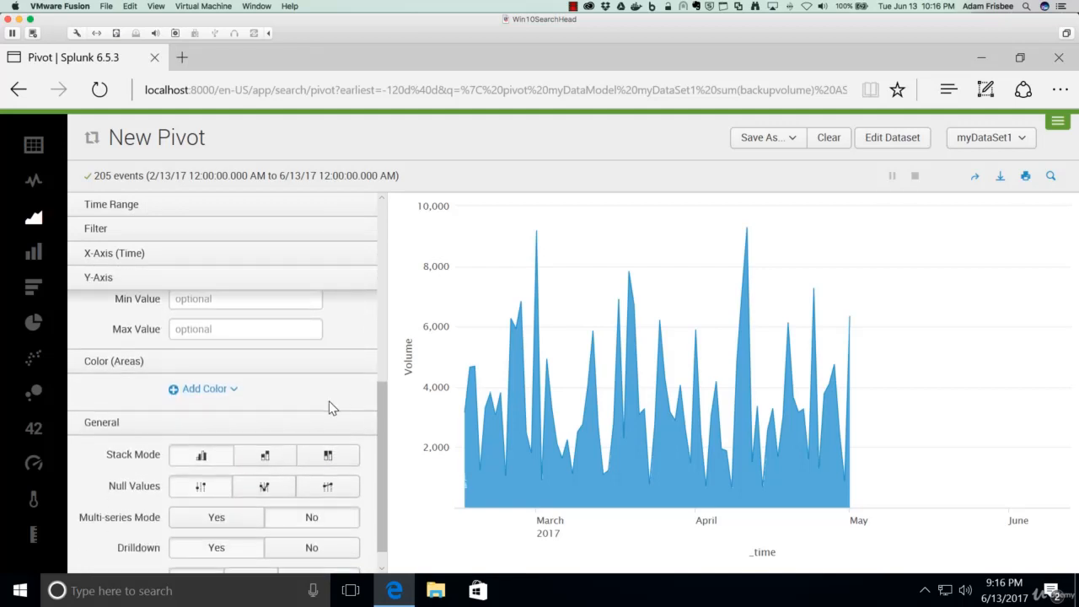
click(230, 395)
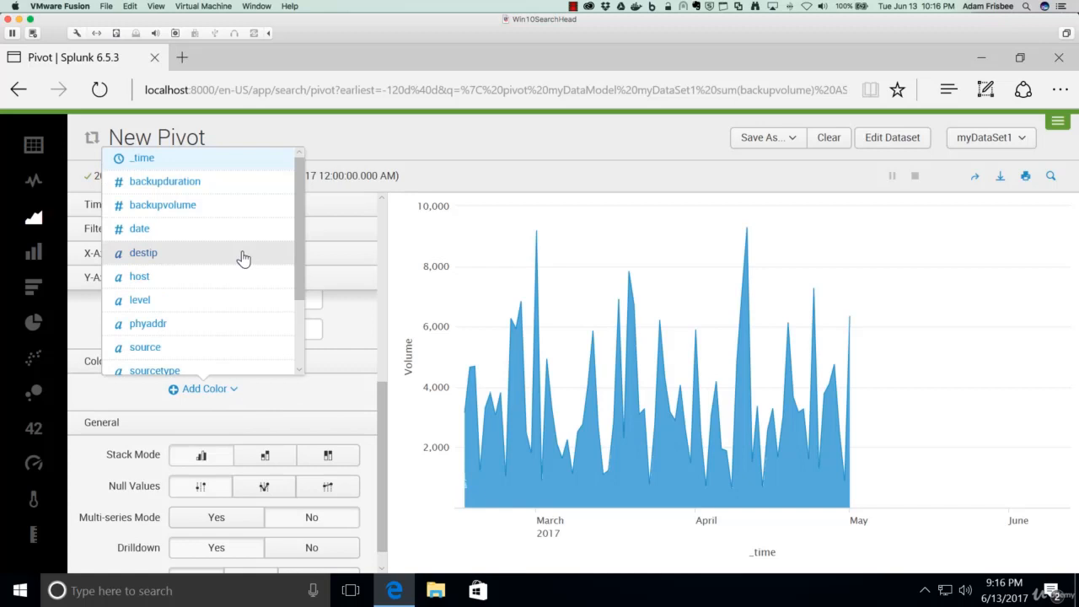
drag(301, 277, 301, 342)
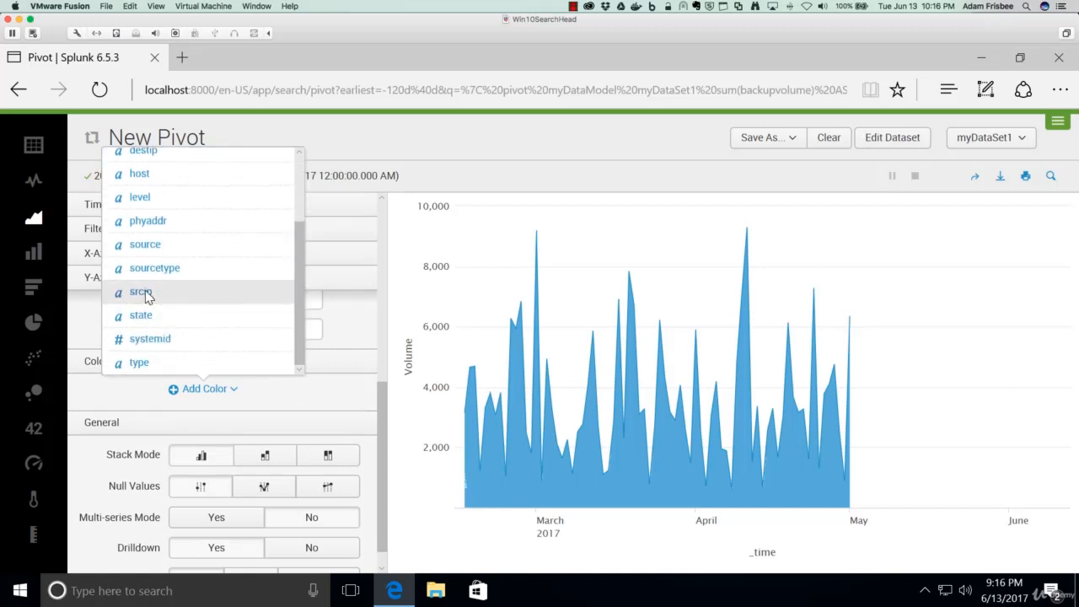
click(141, 291)
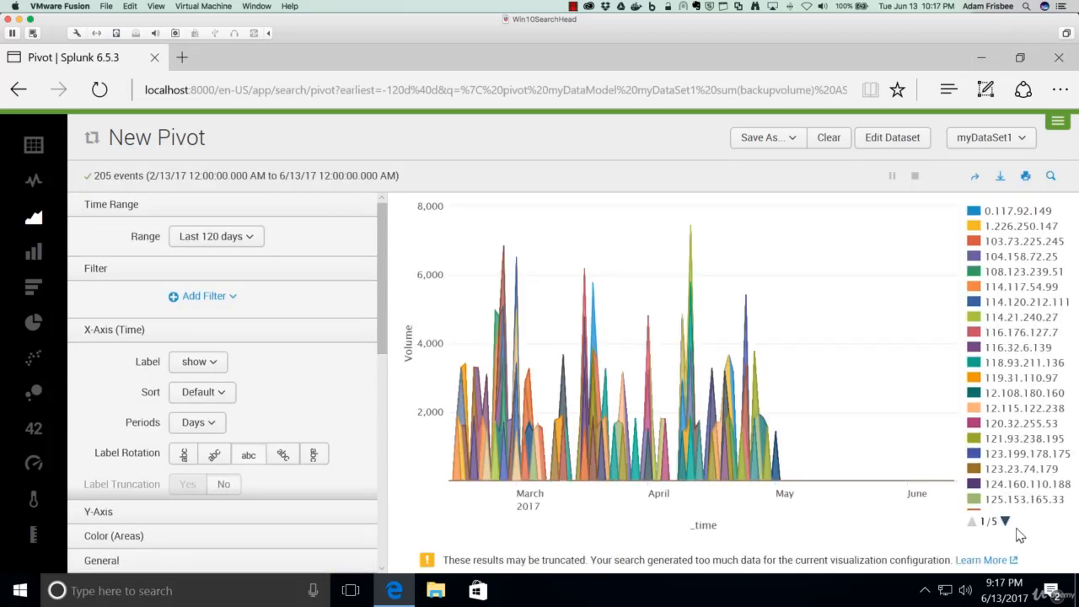
- Page through the chart legend's srcip entries and return to the first page
click(1006, 523)
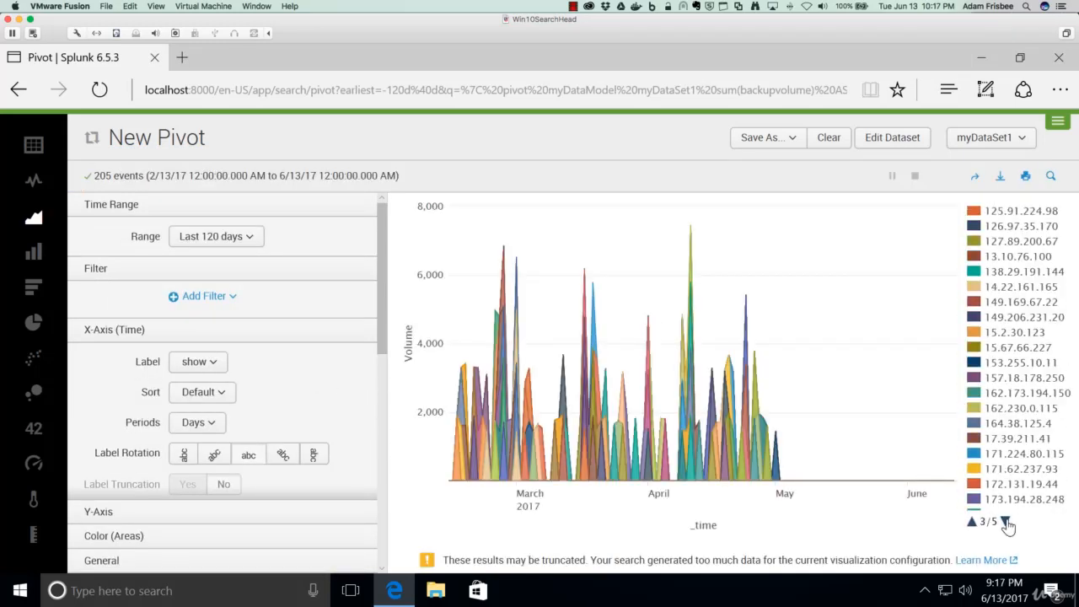
click(1006, 522)
click(1006, 523)
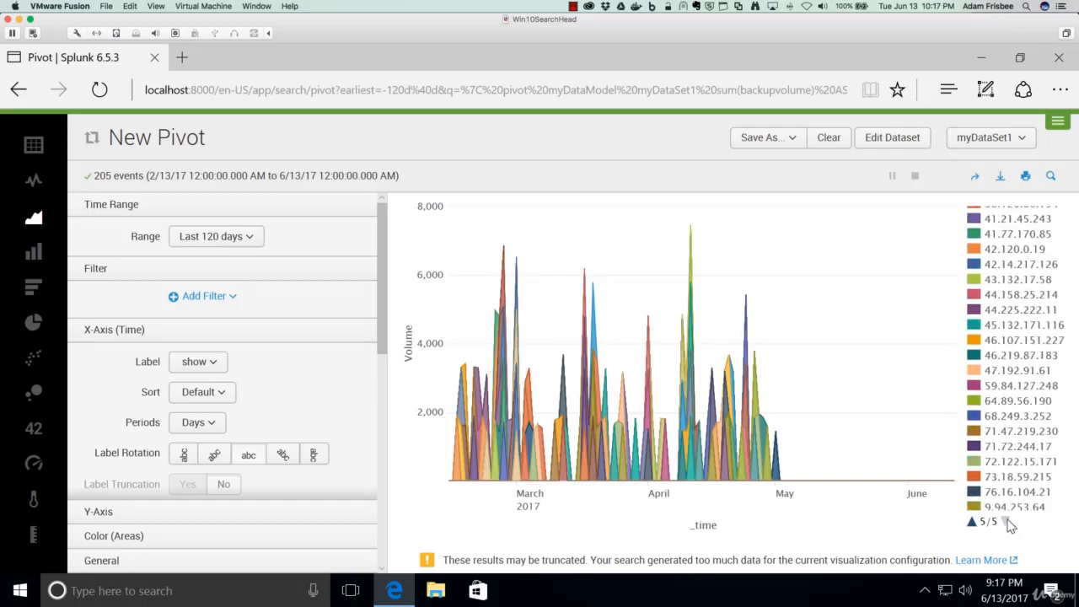
click(972, 523)
click(972, 522)
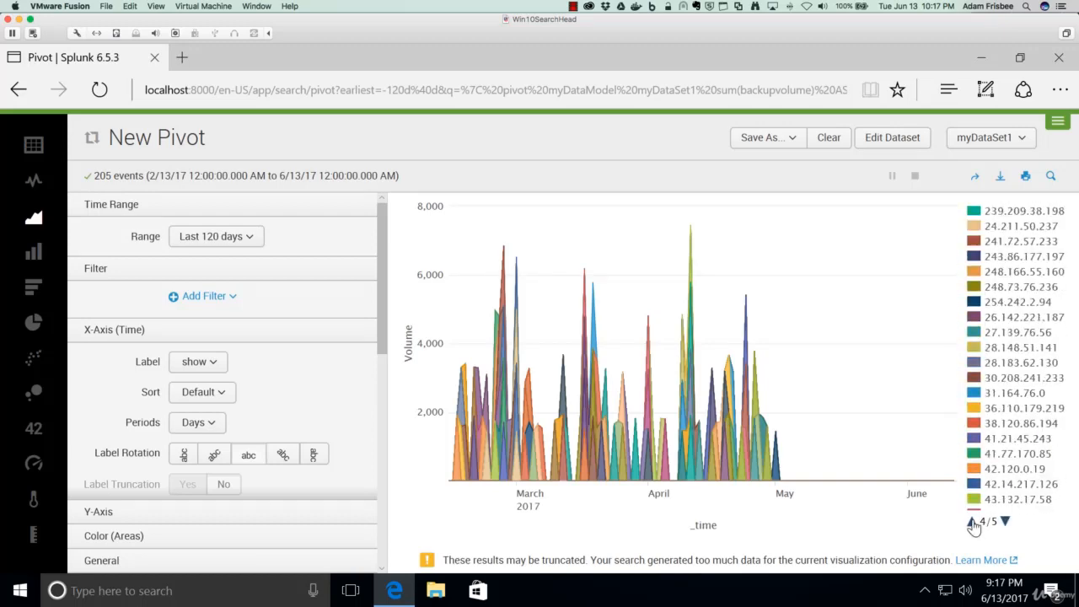
click(972, 522)
click(973, 523)
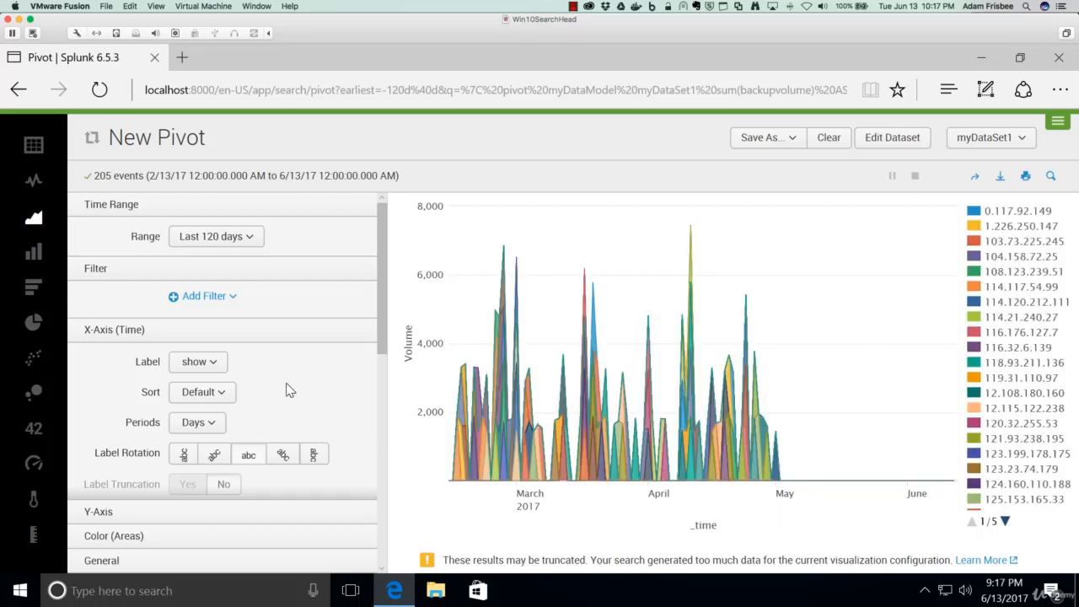
- Set the chart's time range to a date range between 04/01/2017 and 04/30/2017
scroll(289, 385, down, 2)
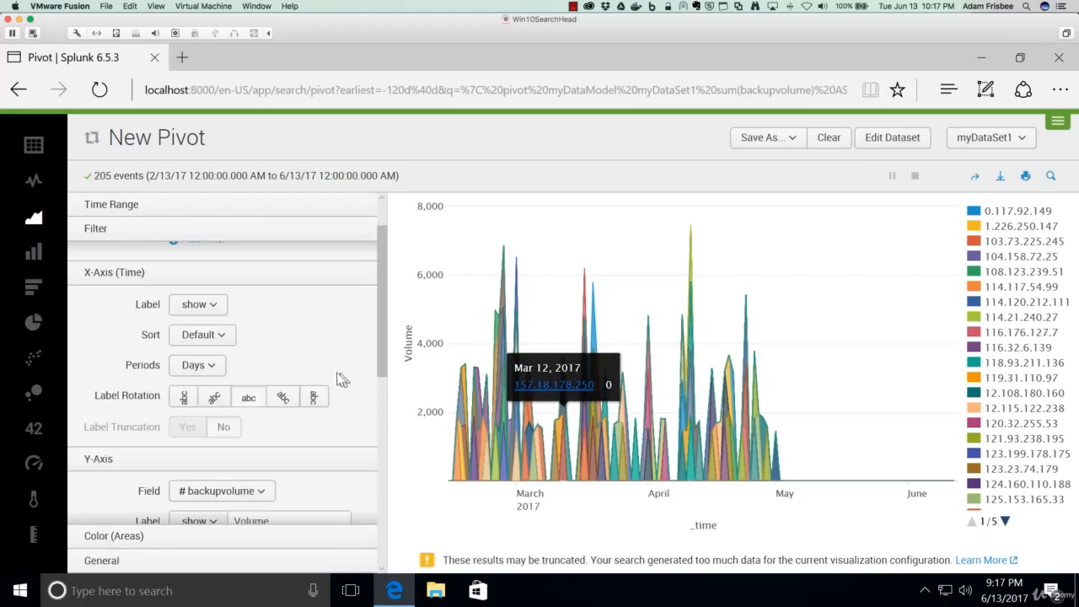
scroll(304, 382, down, 2)
scroll(304, 381, up, 4)
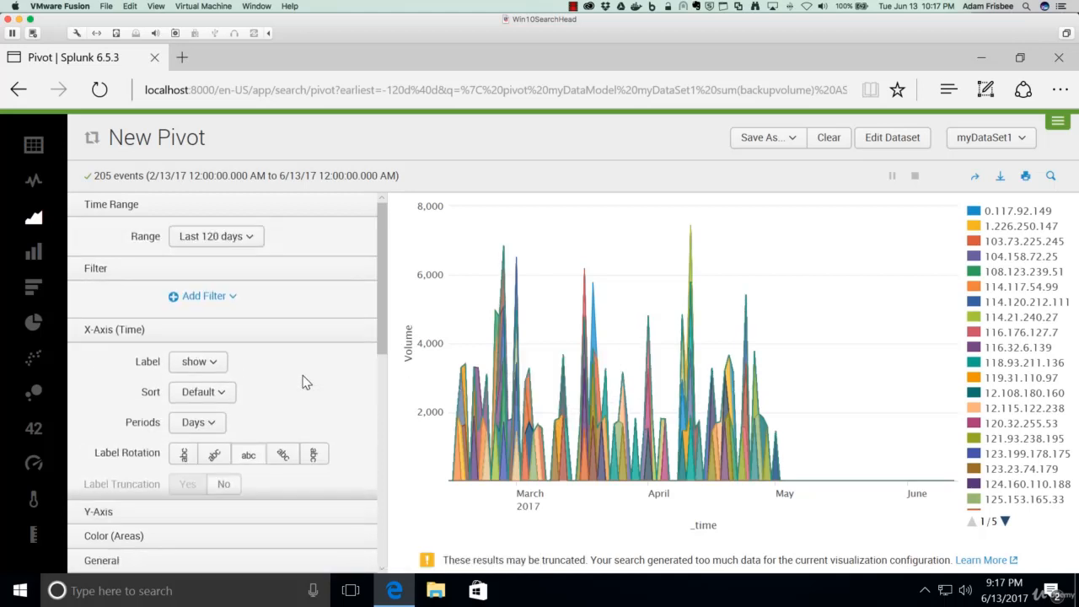
click(250, 240)
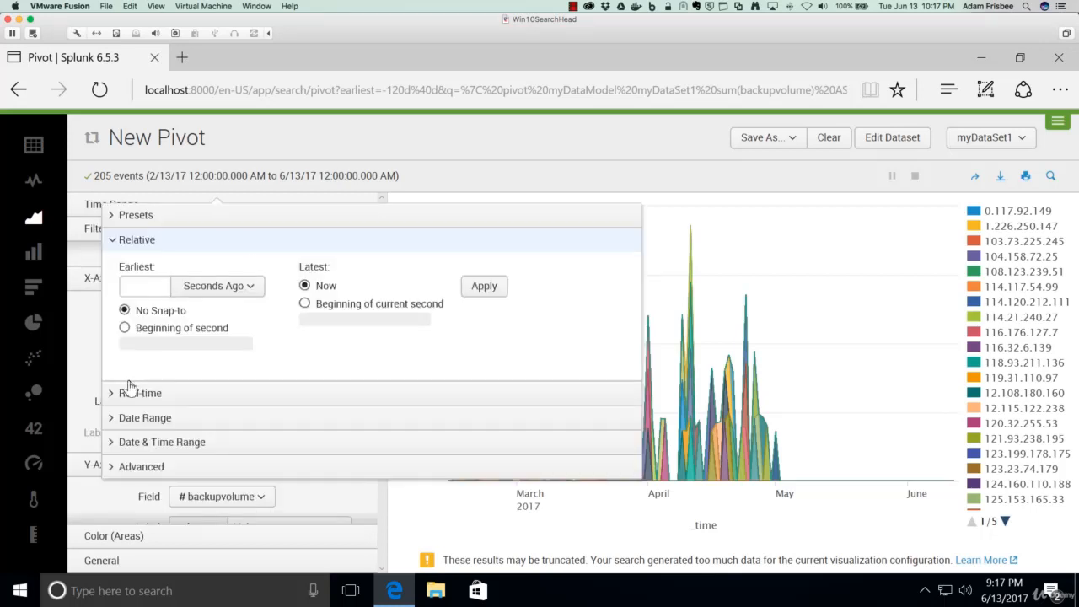
click(138, 418)
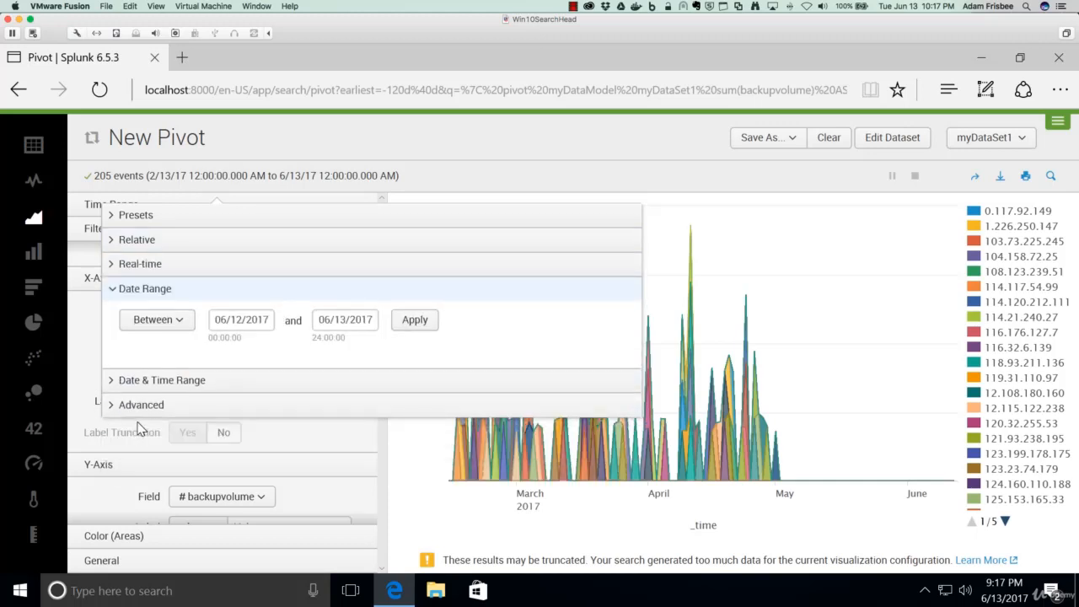
click(218, 324)
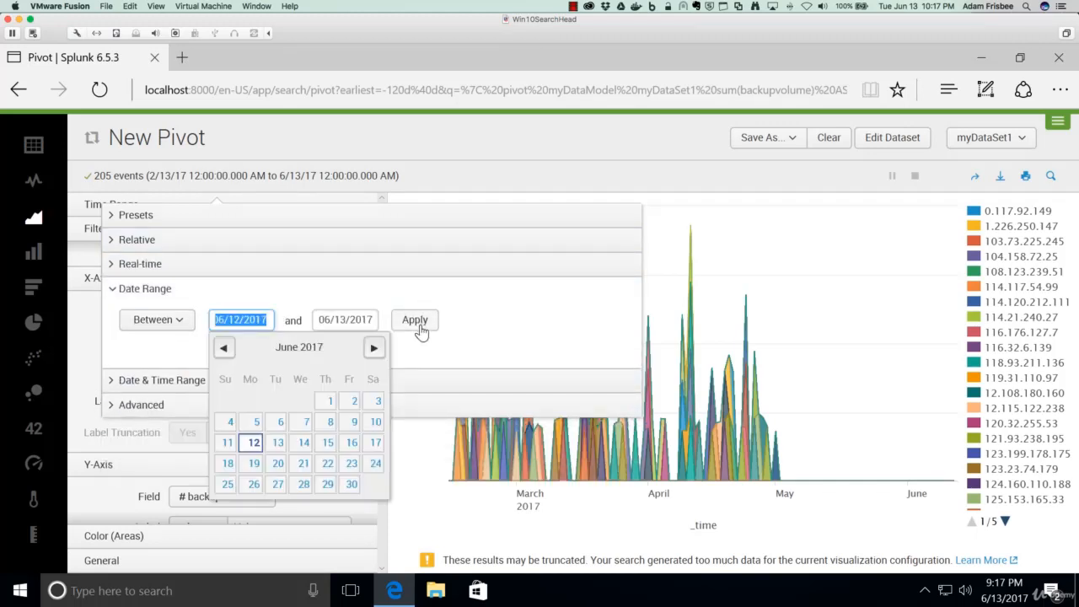
click(224, 349)
click(223, 349)
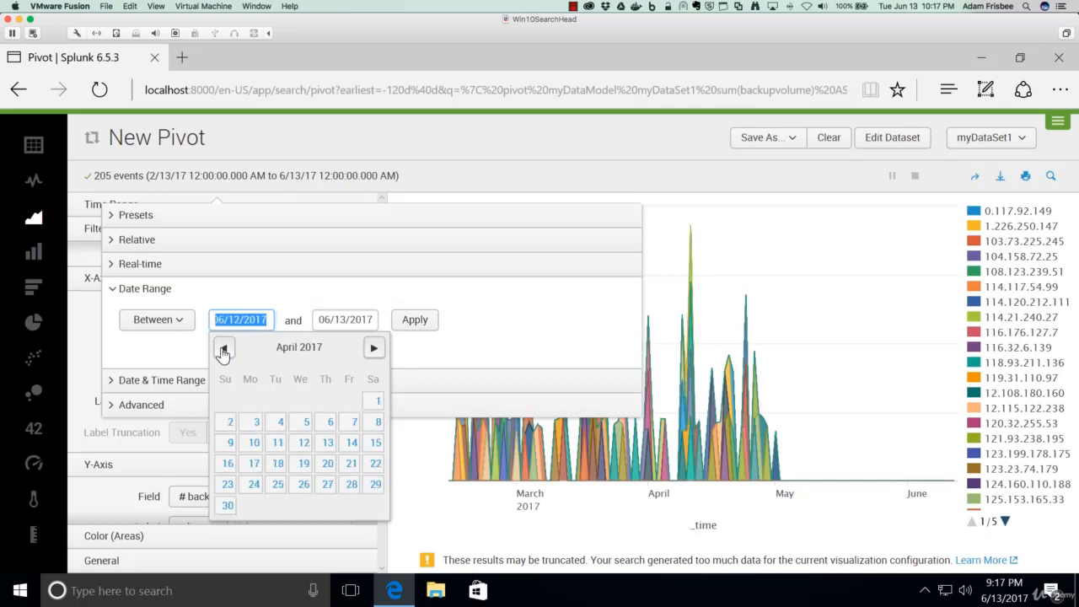
click(376, 401)
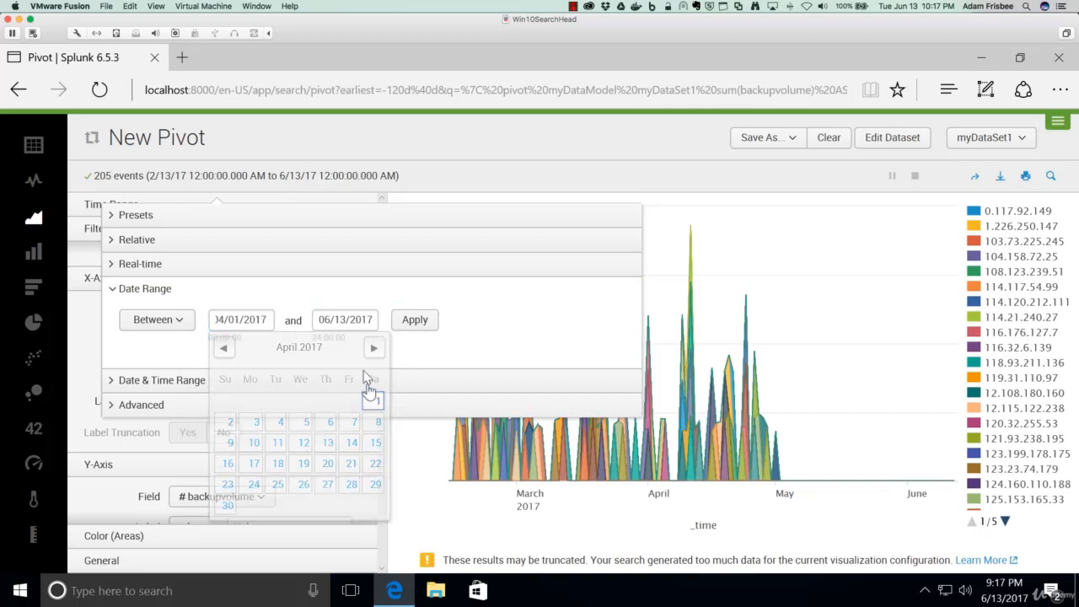
click(366, 325)
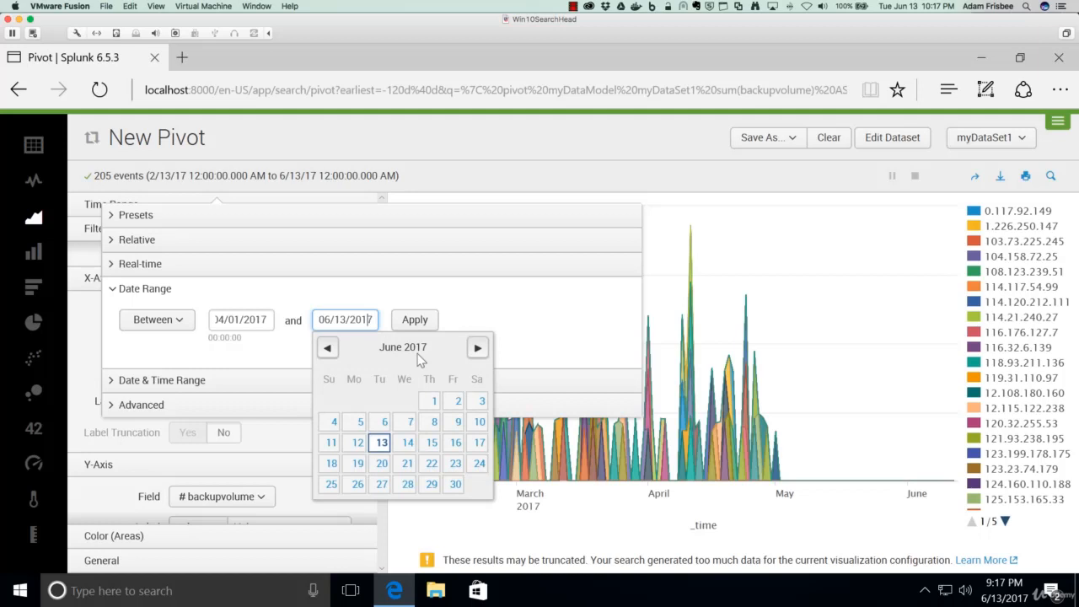
click(327, 348)
click(327, 348)
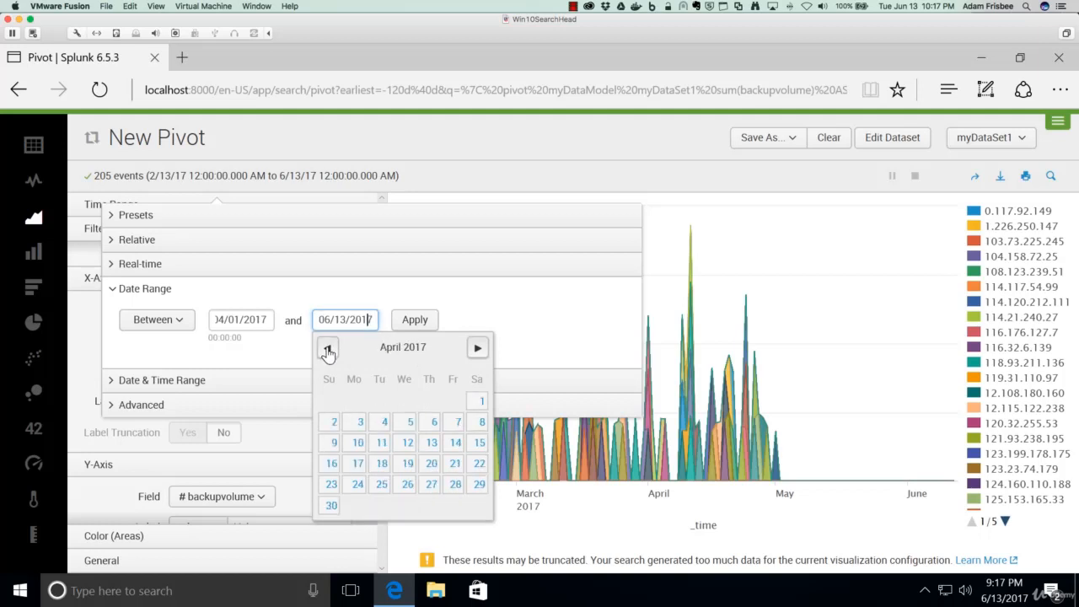
click(332, 505)
click(413, 324)
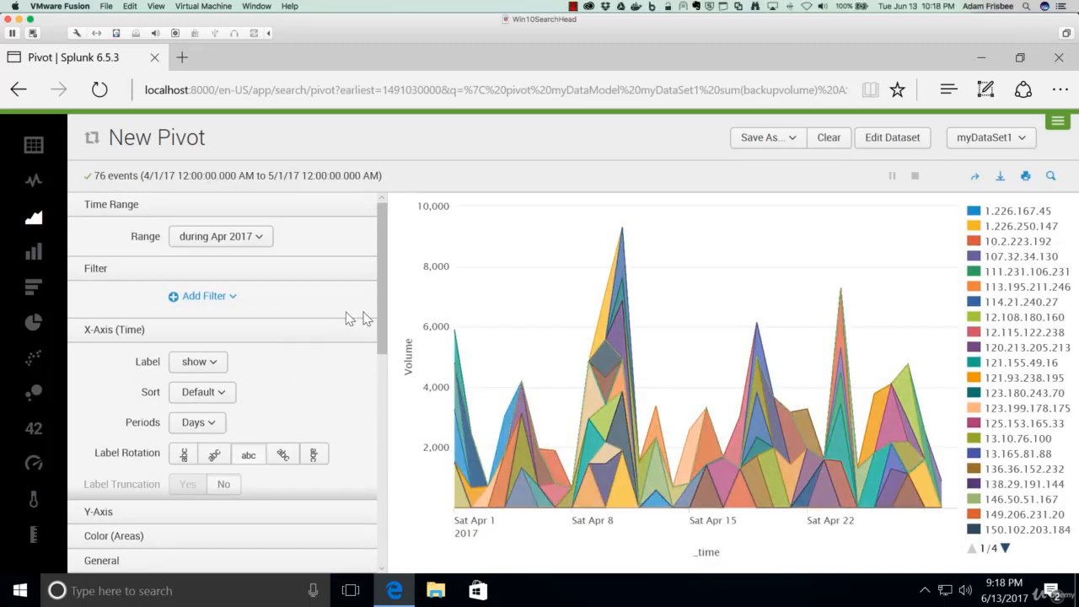
- Set the area colour field to level
drag(379, 291, 386, 463)
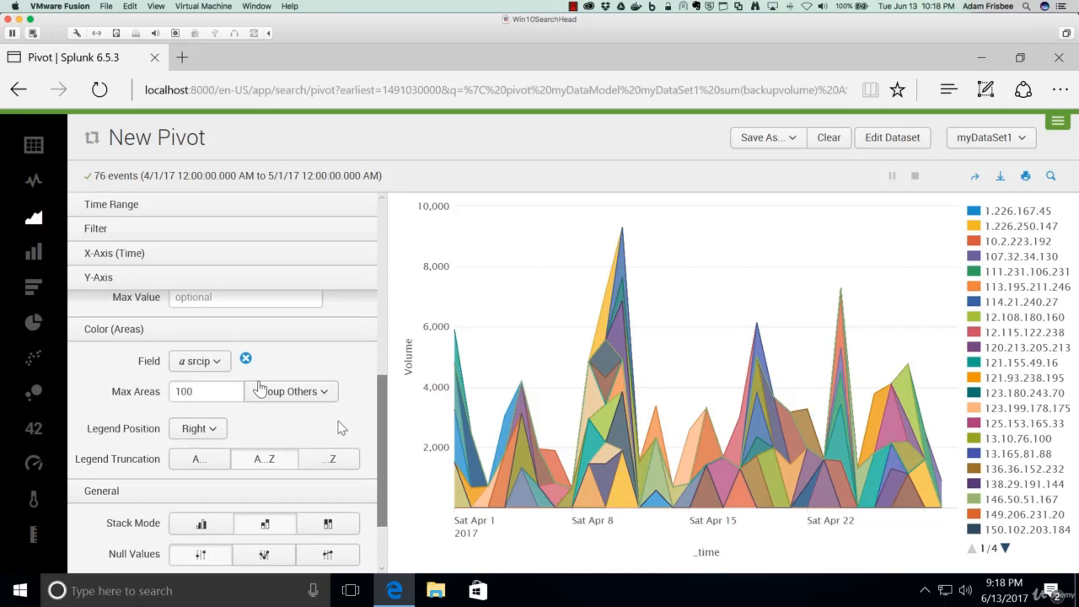
click(207, 361)
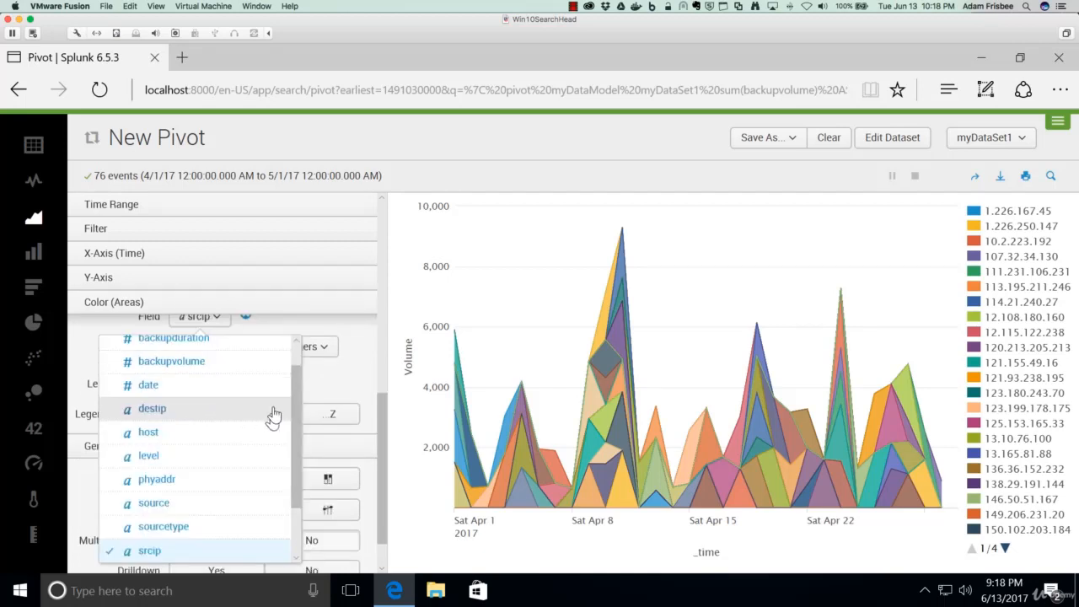
drag(298, 424, 301, 462)
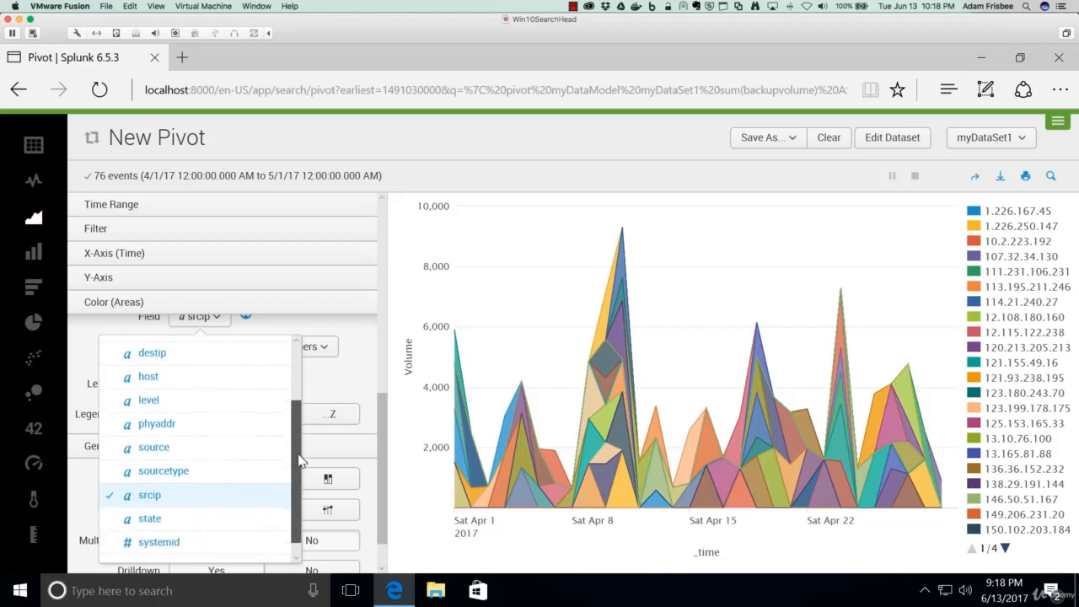
click(149, 401)
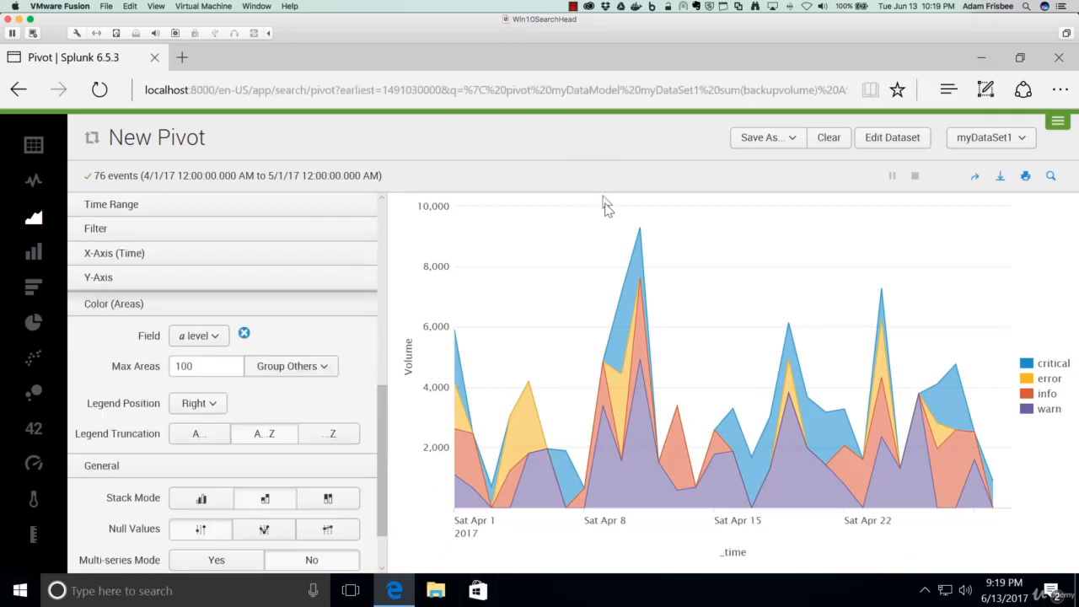
- Display the pivot as a line chart with null values set to connect
mouse_move(640, 226)
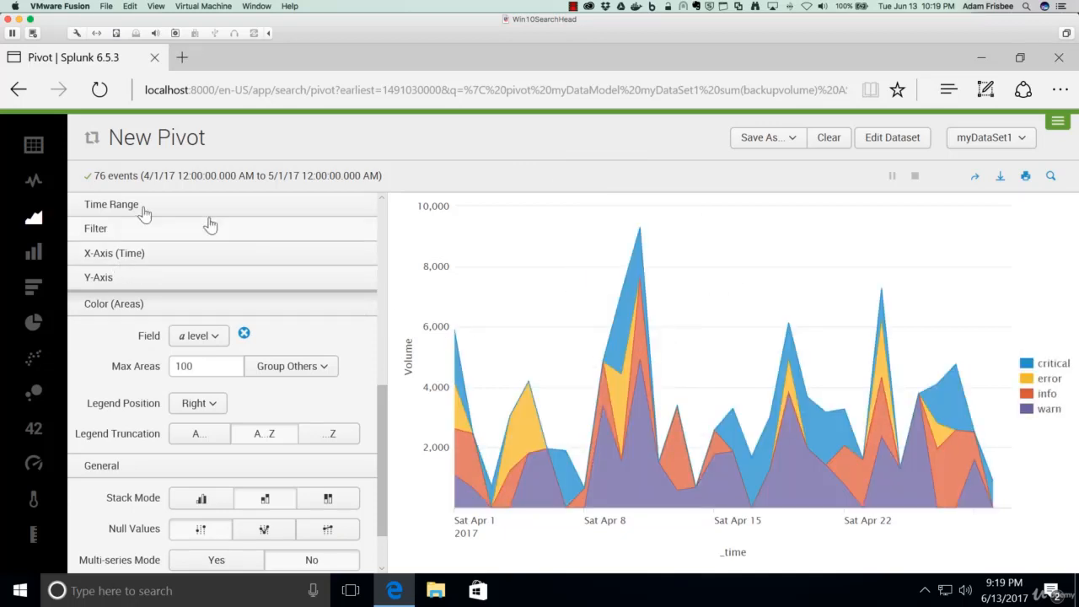
click(33, 184)
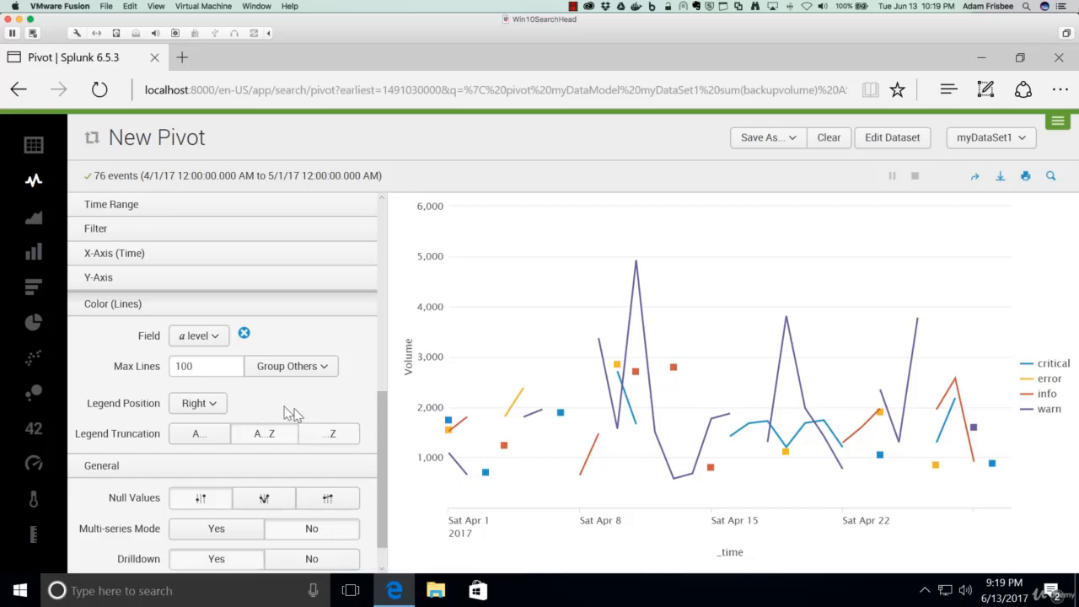
scroll(295, 410, down, 1)
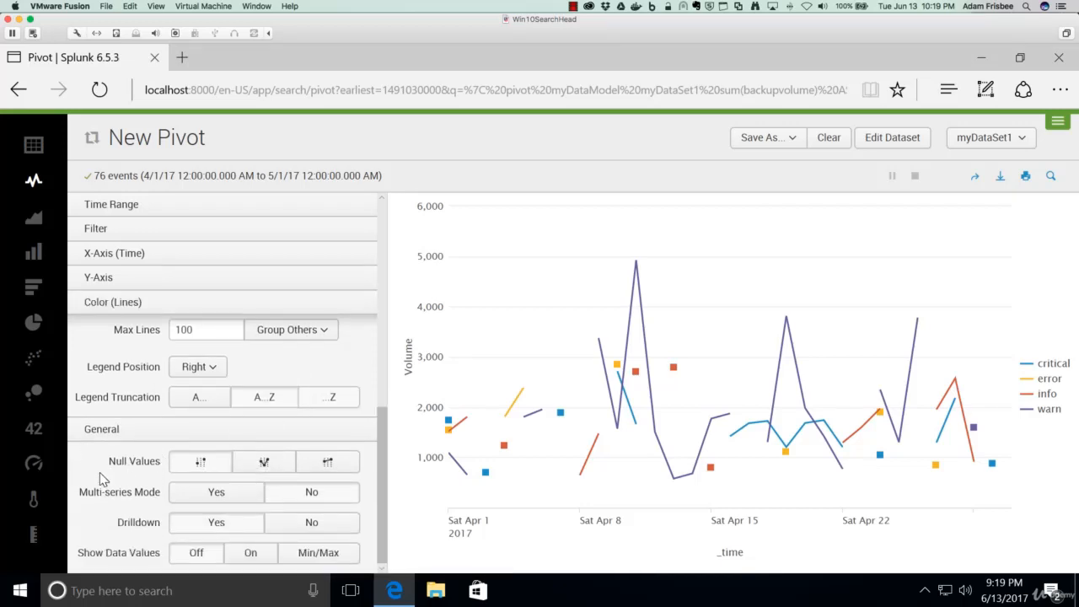
click(324, 463)
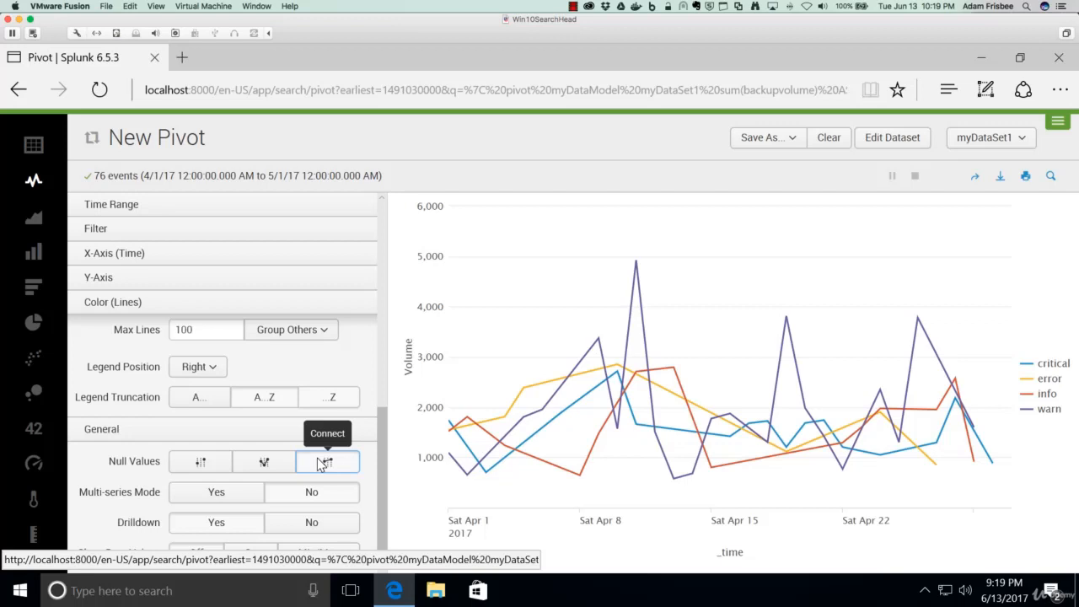
- Switch the visualization to a column chart and set its stack mode to stacked
click(34, 289)
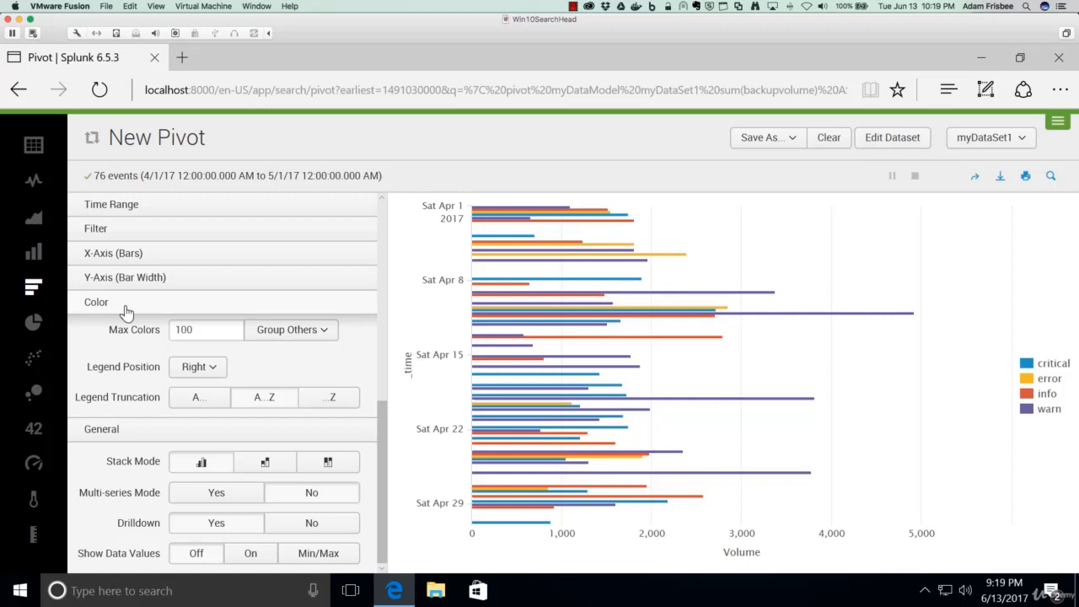
click(34, 257)
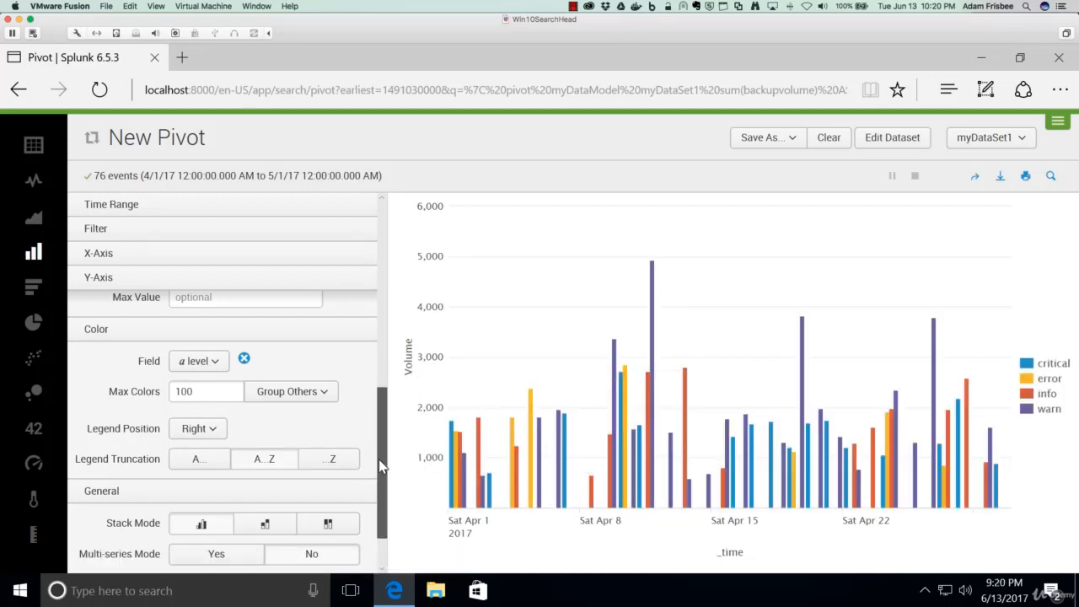
scroll(379, 460, down, 2)
click(261, 463)
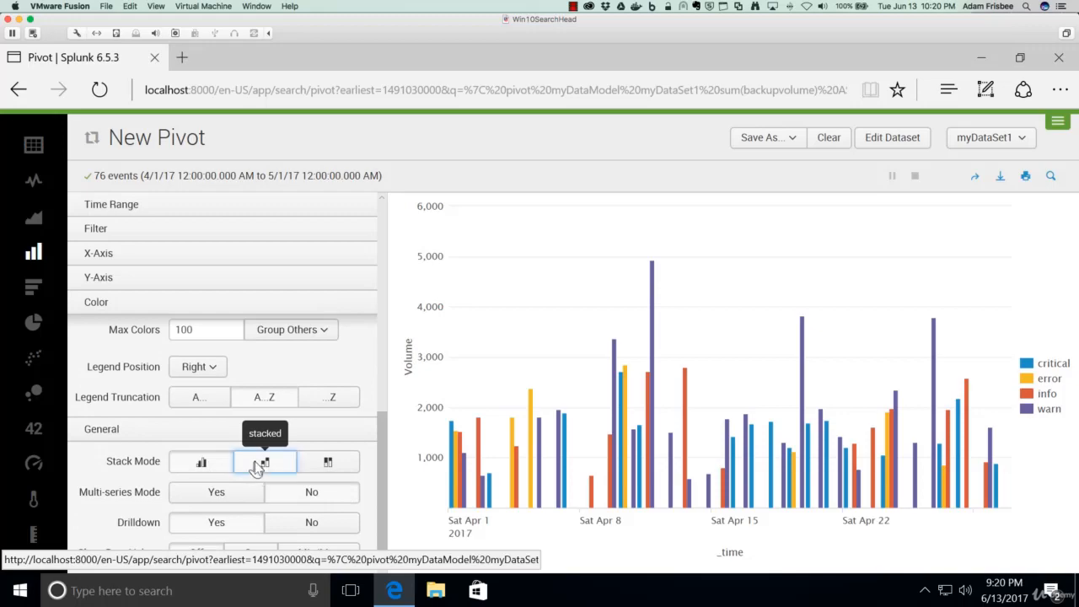